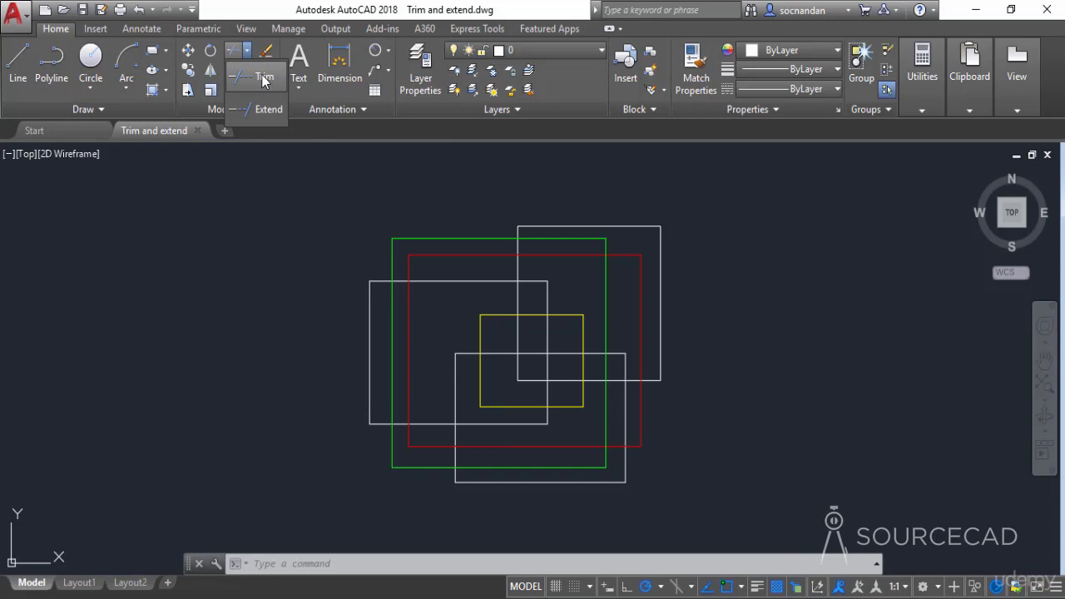
- Using all objects as cutting edges, trim the top edges of the left white and yellow rectangles inside their overlap with the upper-right rectangle
click(262, 77)
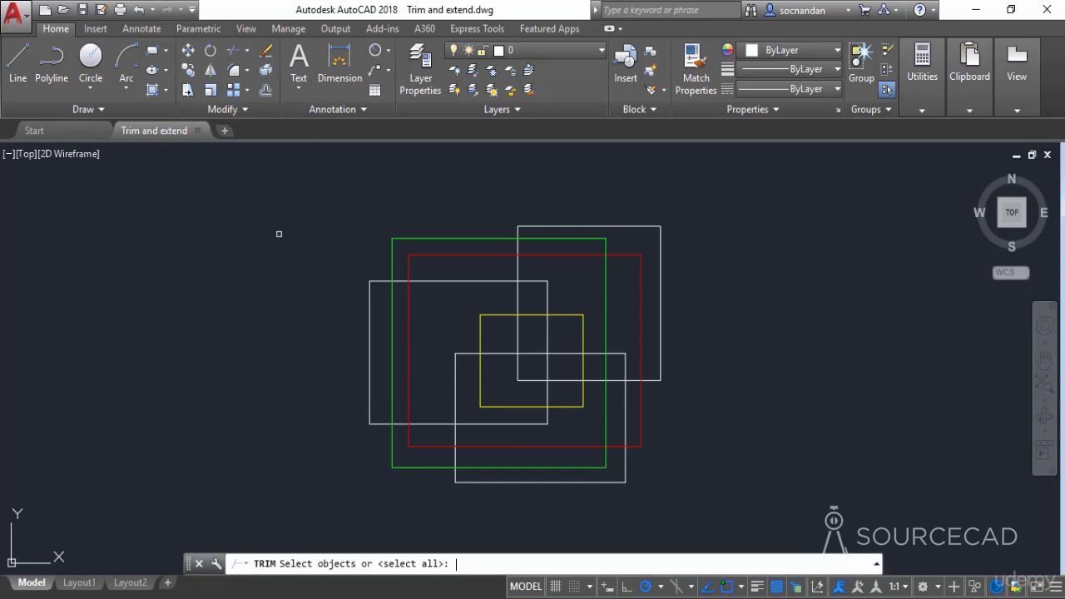
key(Return)
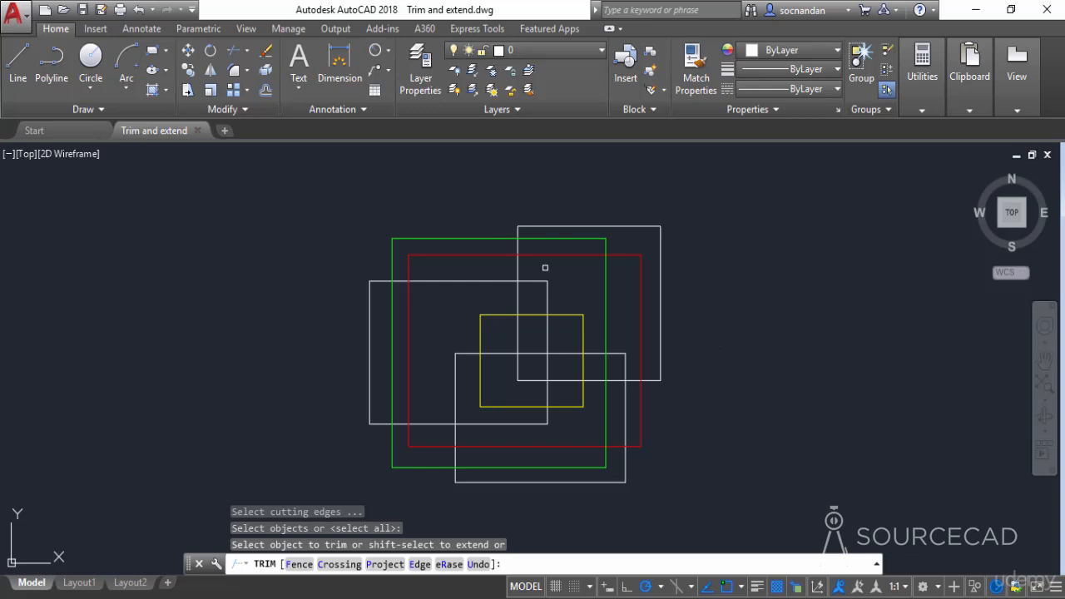
scroll(533, 272, up, 2)
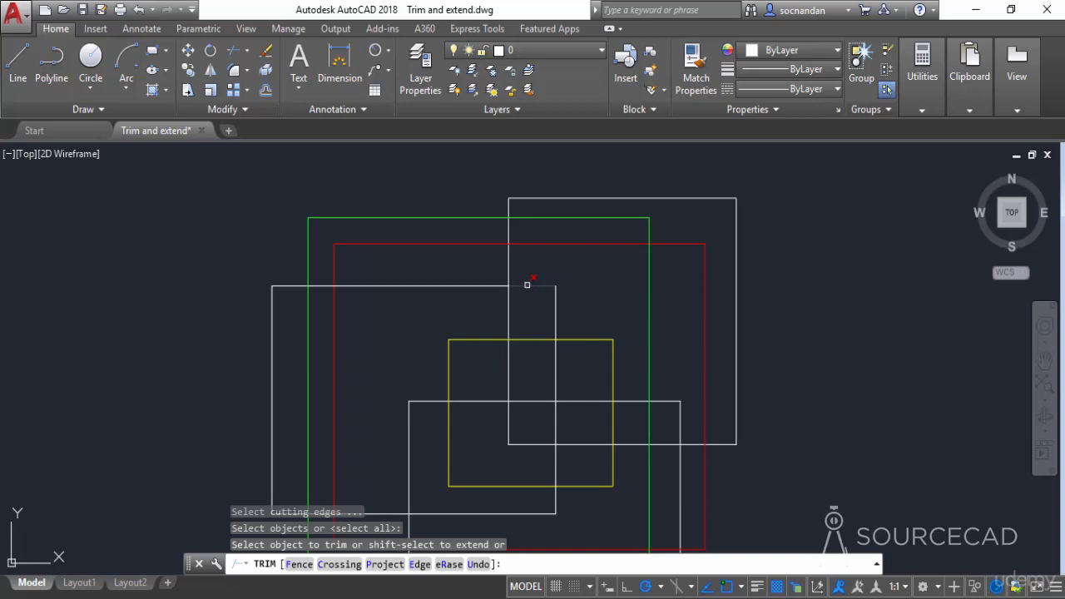
click(528, 285)
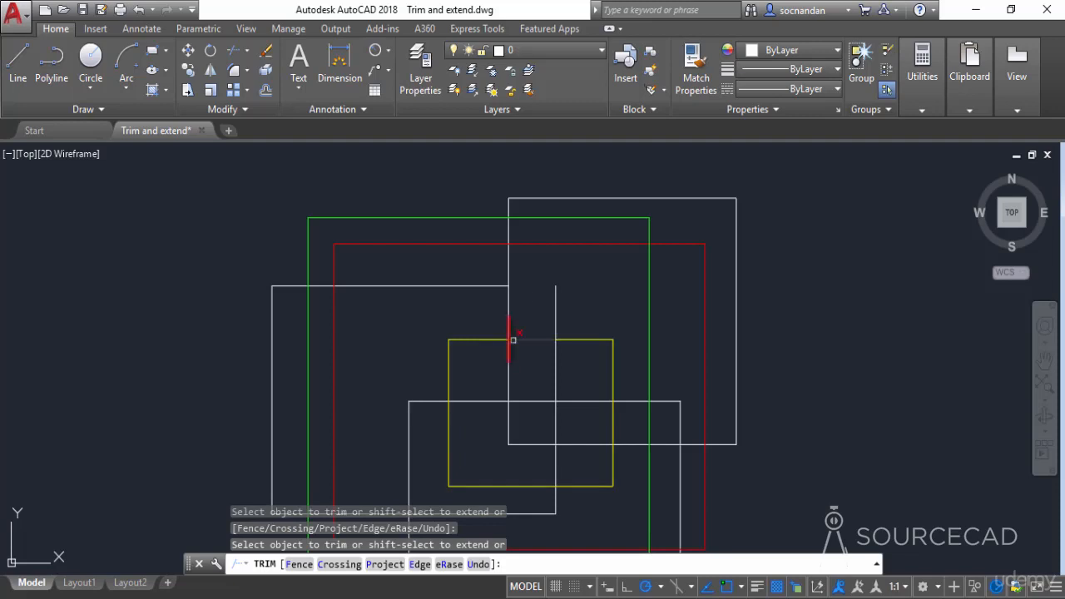
click(534, 340)
- Trim the upper part of the lower white rectangle's left edge and its top edge back to the upper-right white rectangle
middle_drag(385, 373, 477, 294)
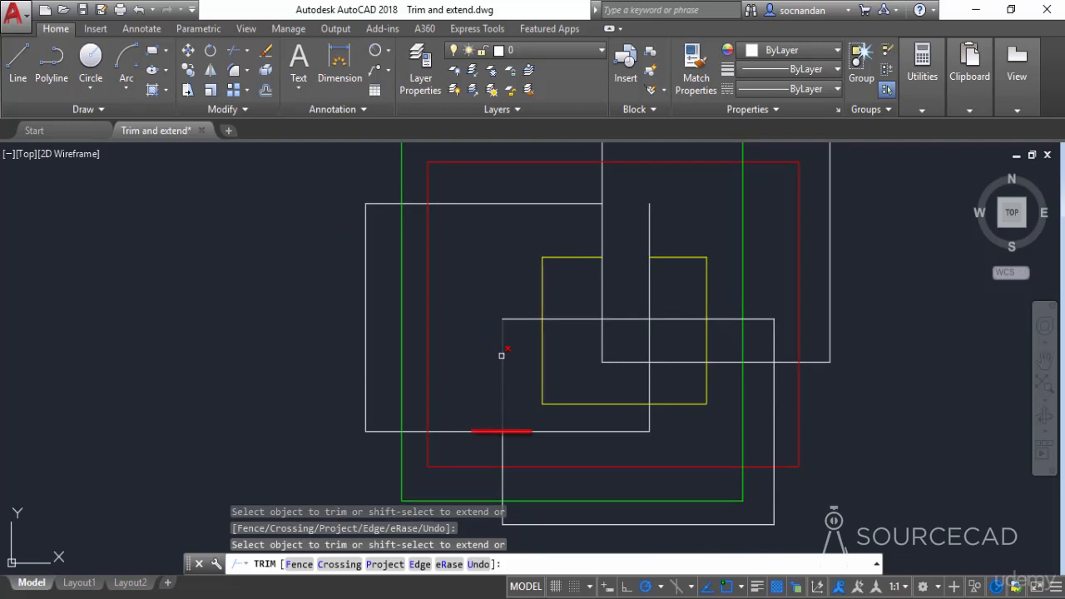
click(501, 348)
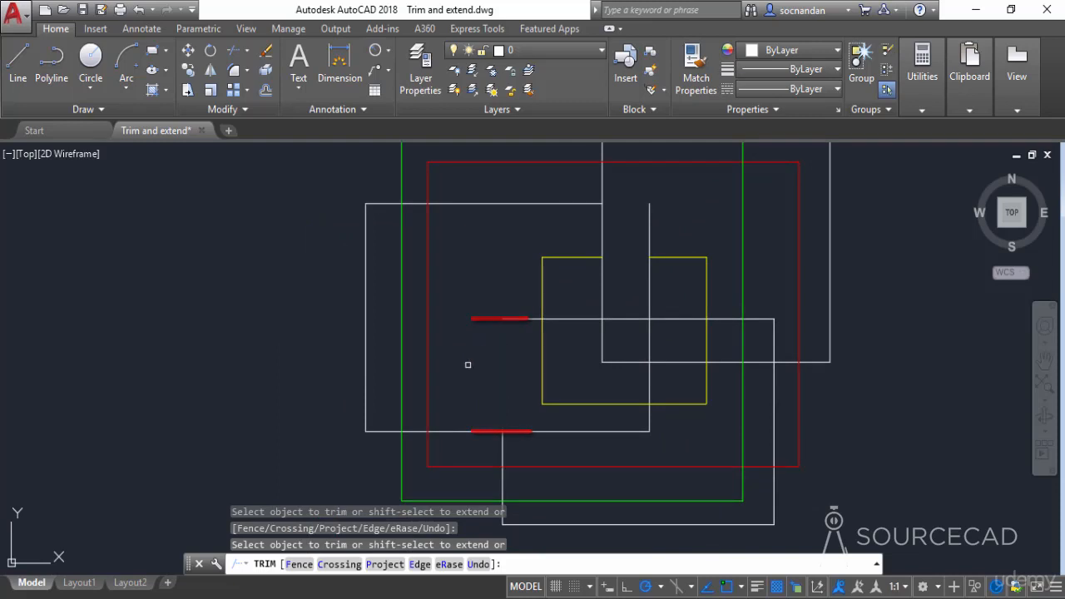
click(514, 317)
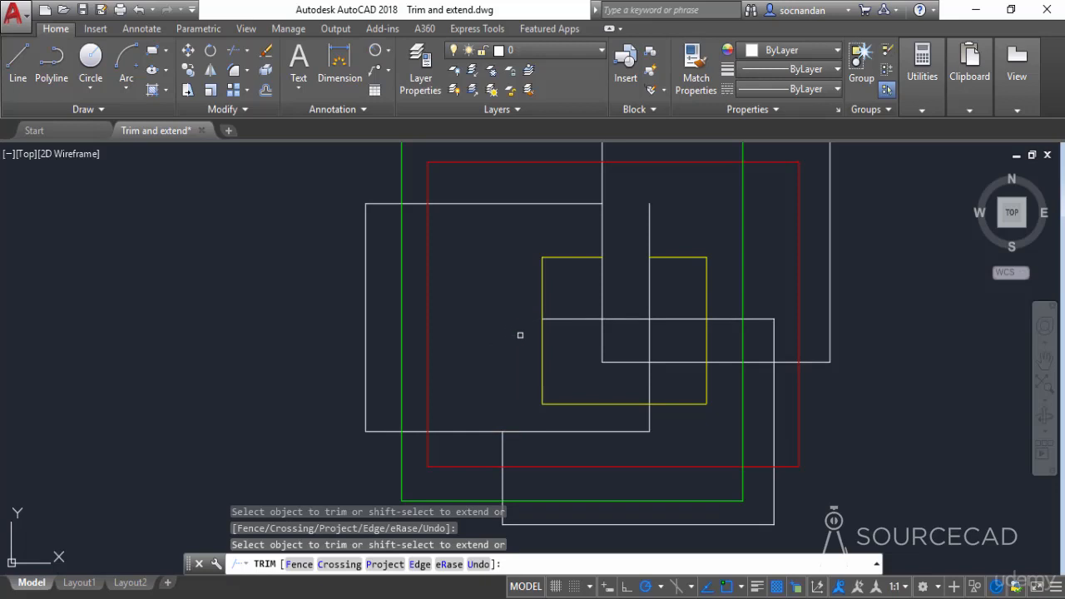
click(556, 317)
- Trim away the left white rectangle's outer vertical edge and end the Trim command
click(365, 292)
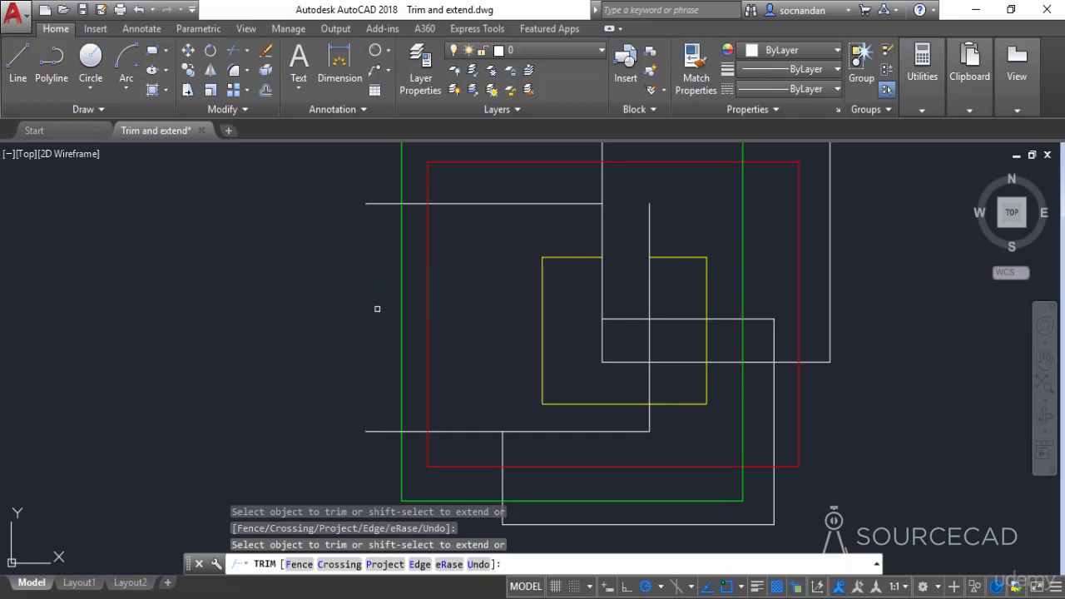
click(363, 209)
click(366, 430)
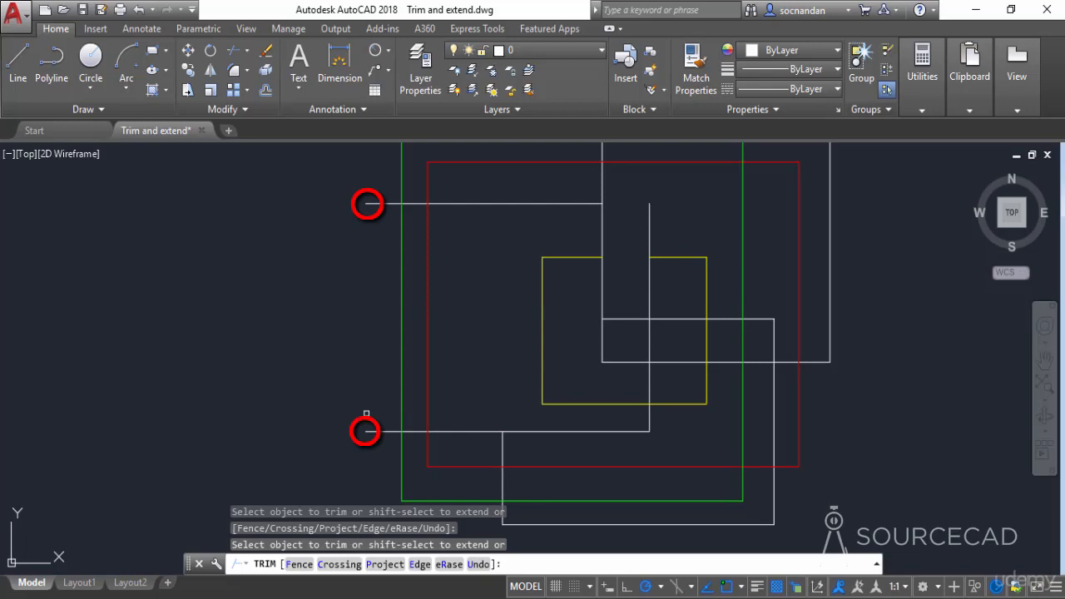
key(Escape)
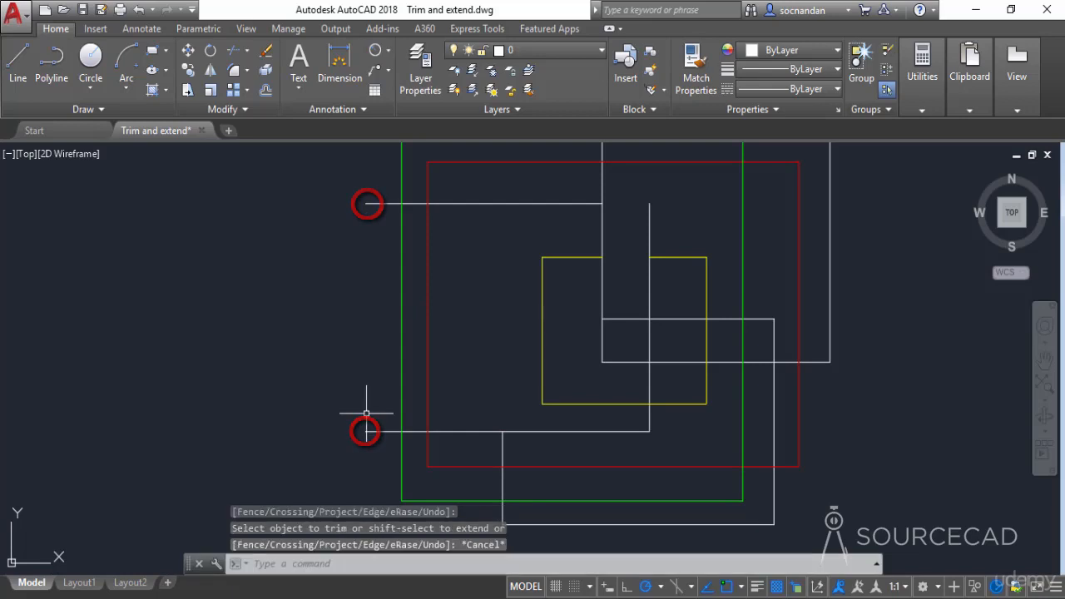
- Undo all the trims made so far to restore the original overlapping rectangles
scroll(505, 306, down, 2)
middle_drag(504, 306, 471, 336)
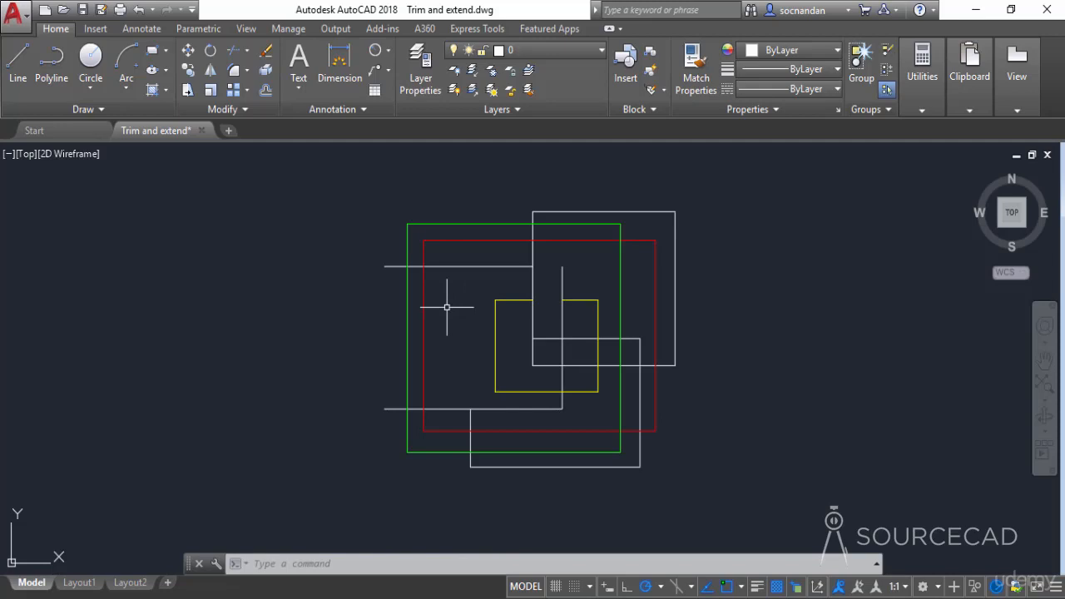
key(ctrl+z)
key(ctrl+z)
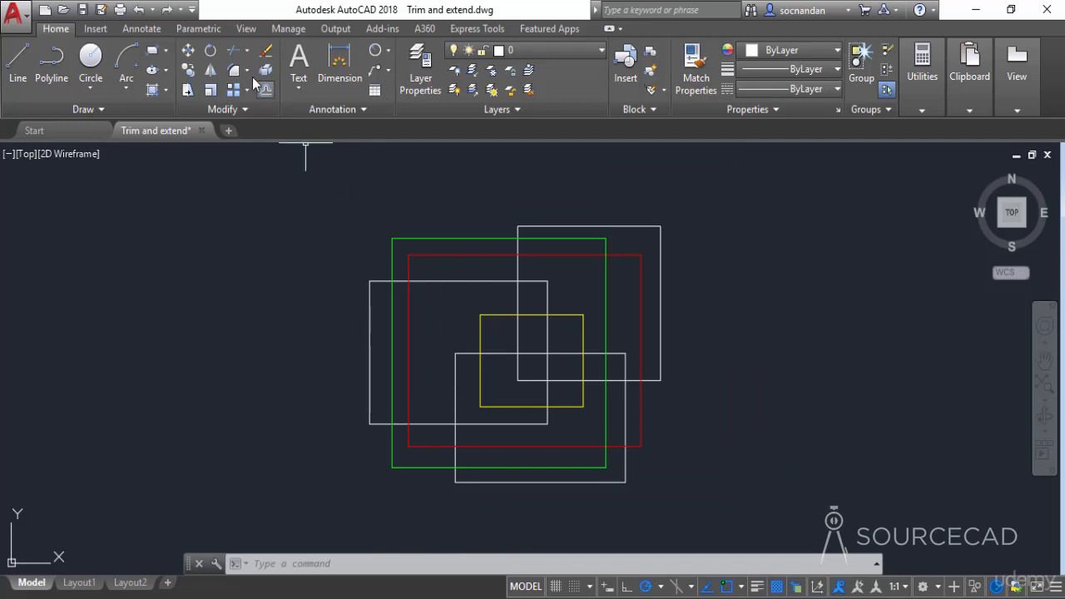
- Trim with all objects as cutting edges, using a Fence path around the outer overlaps and into the upper-right white rectangle's interior
click(234, 55)
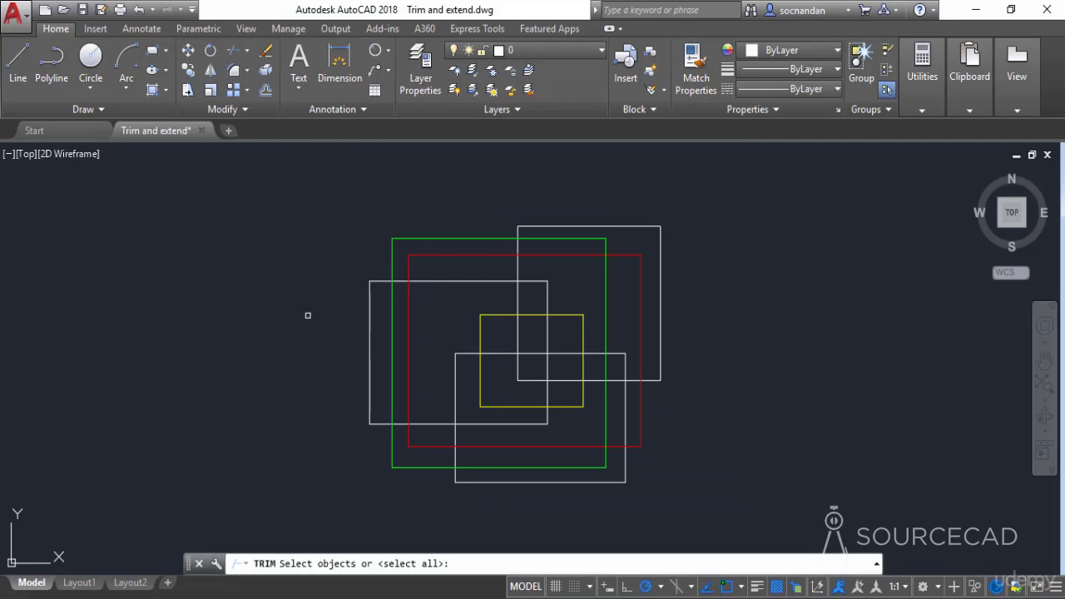
key(Return)
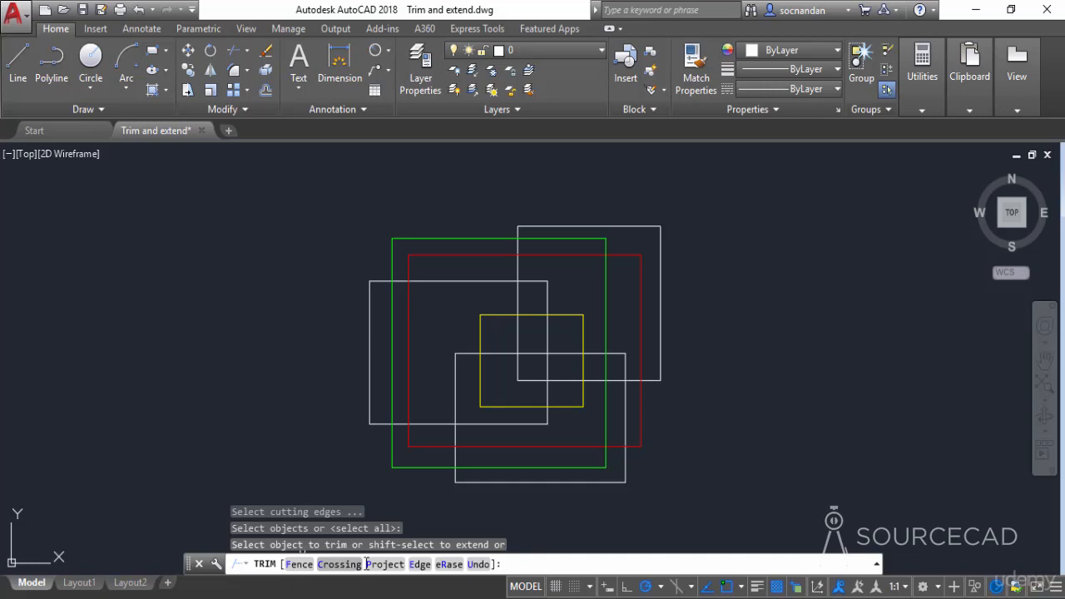
click(299, 565)
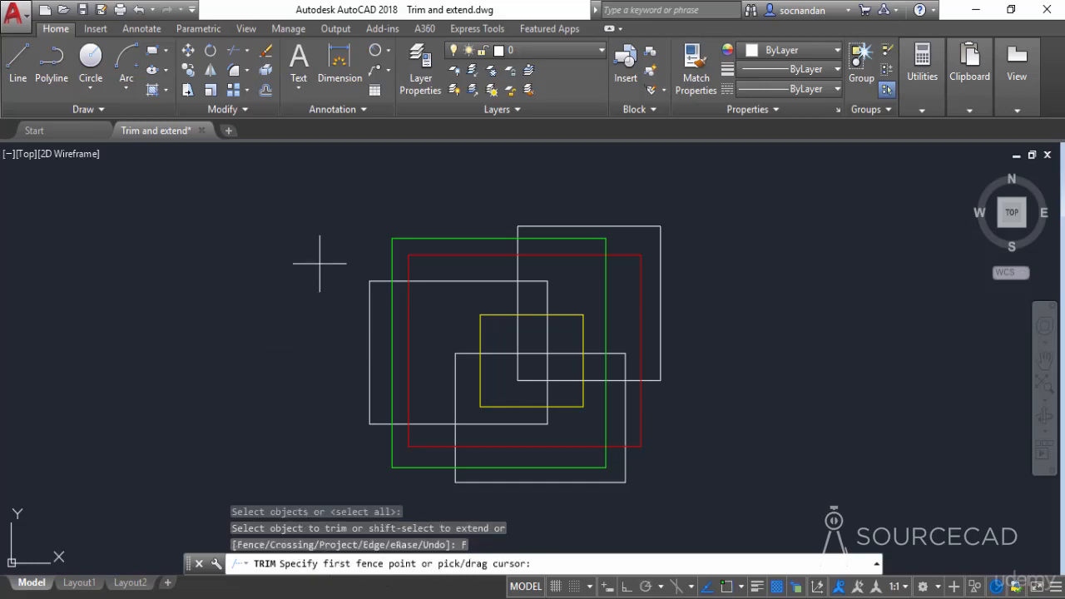
click(367, 246)
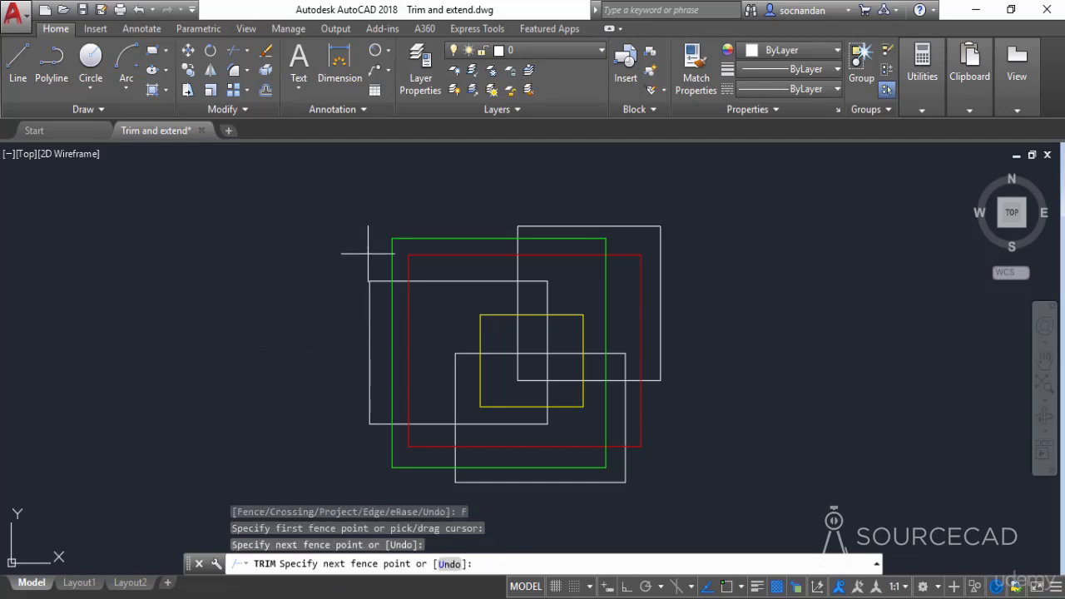
click(378, 288)
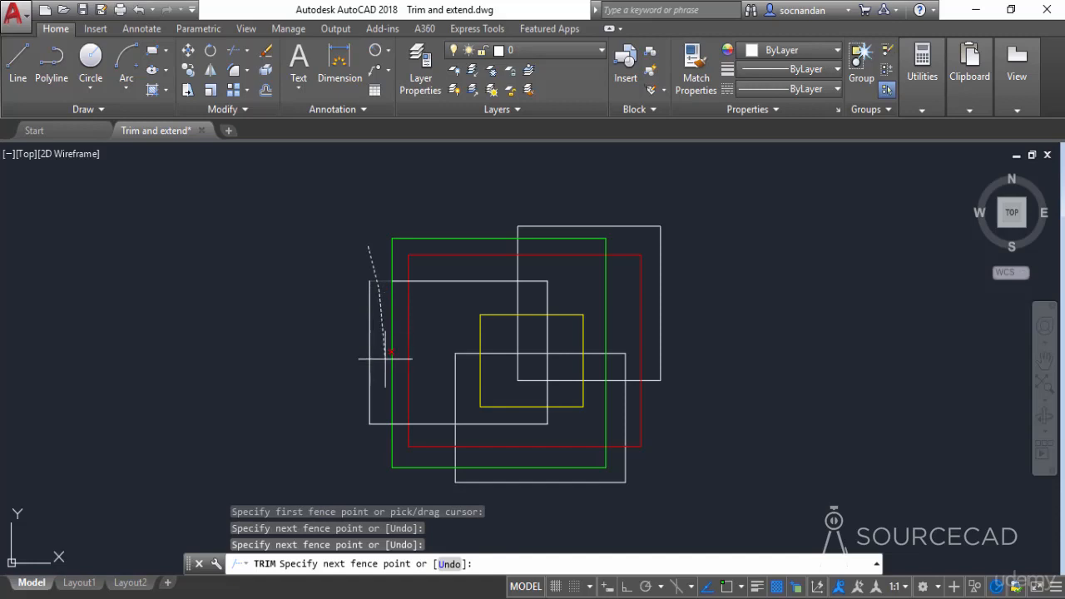
click(381, 442)
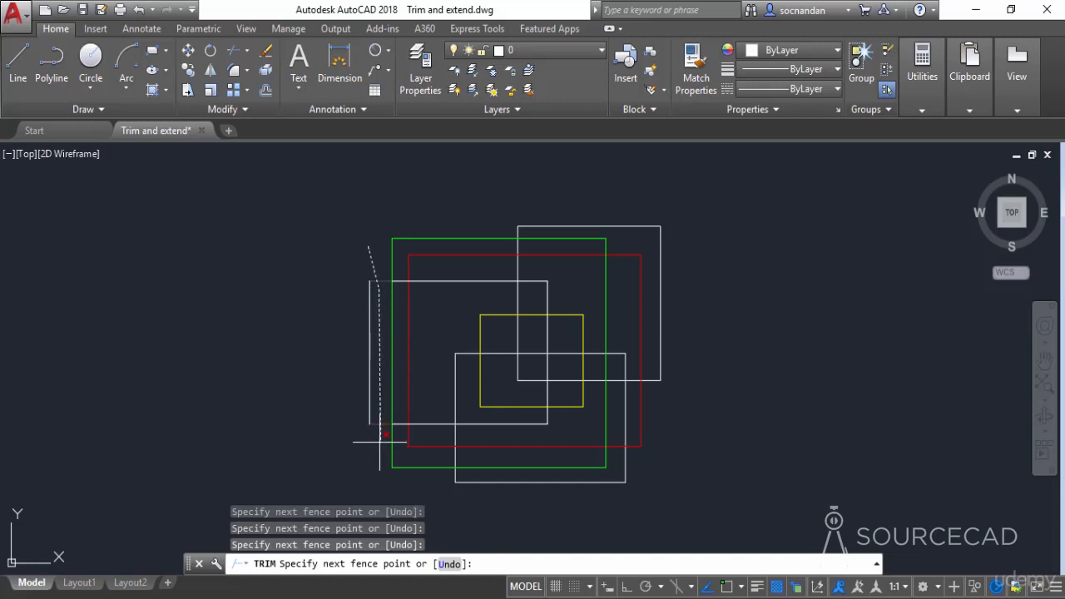
click(385, 491)
click(436, 486)
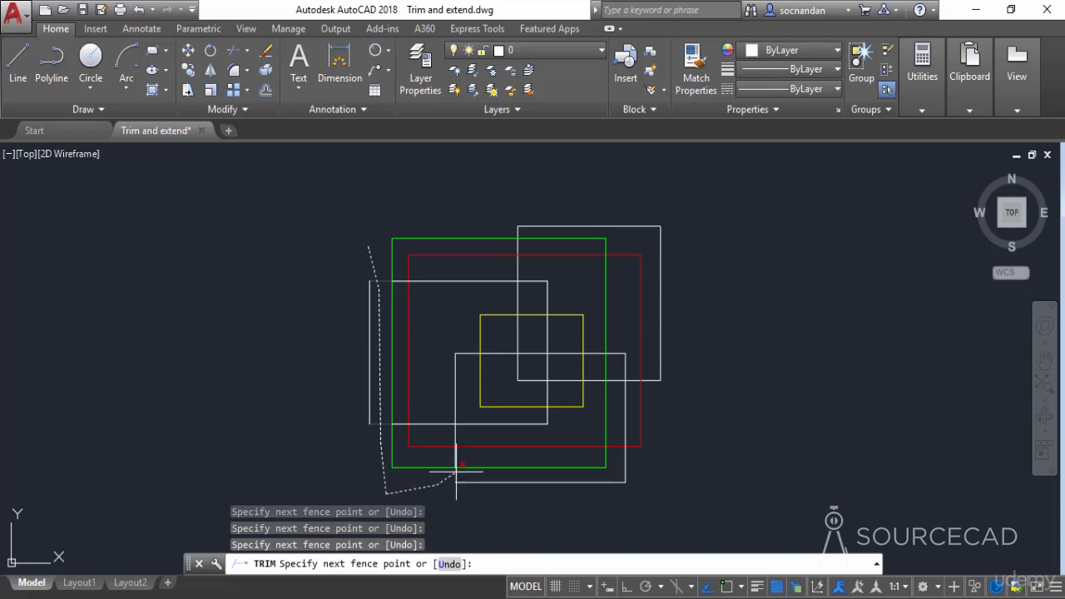
click(459, 473)
click(640, 472)
click(723, 434)
click(655, 404)
click(648, 242)
click(584, 244)
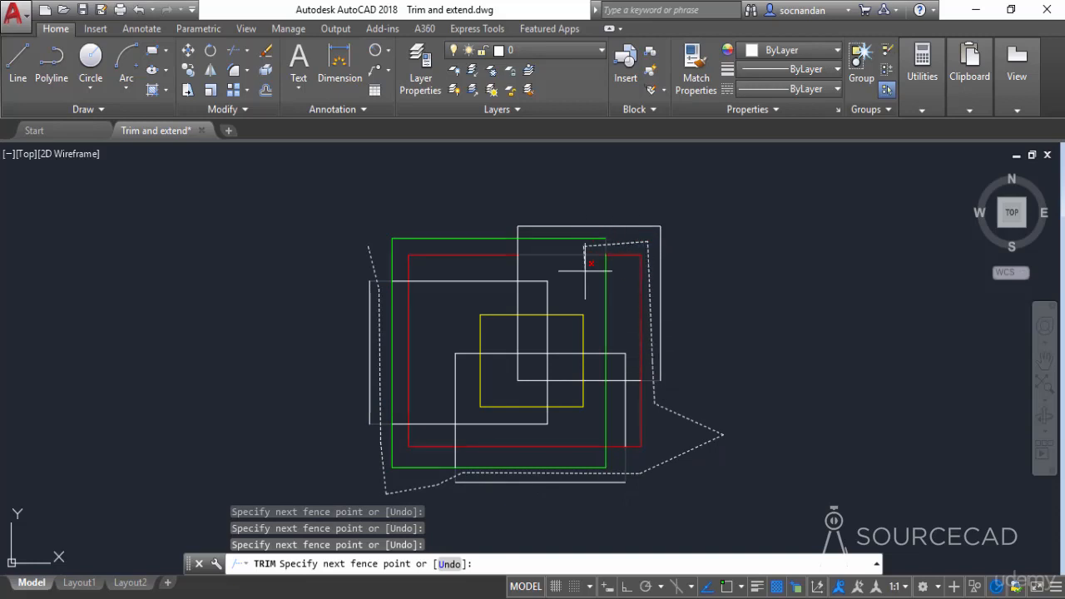
click(586, 288)
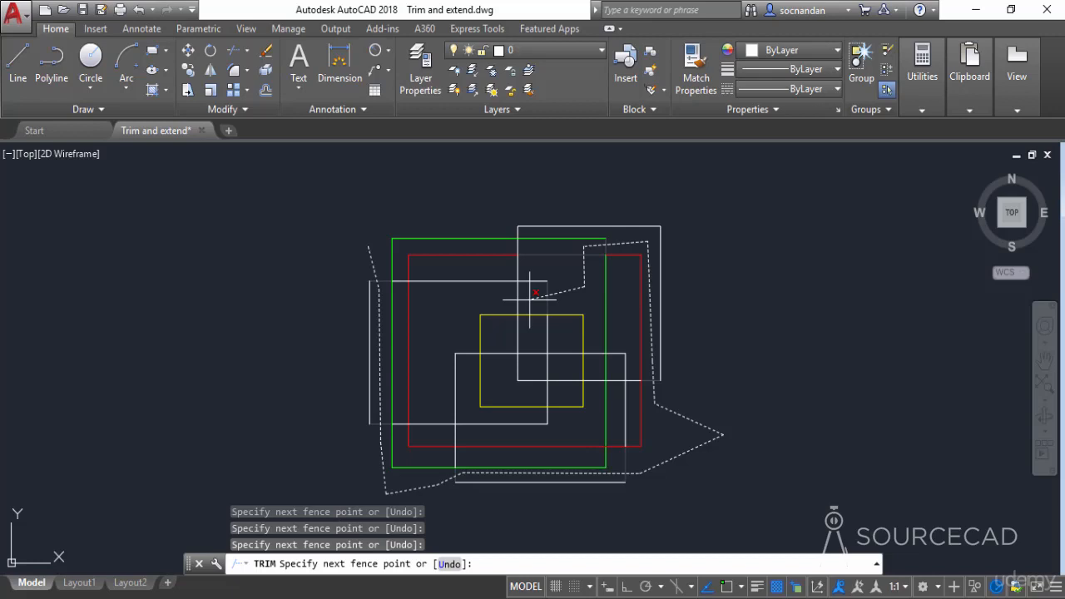
key(Return)
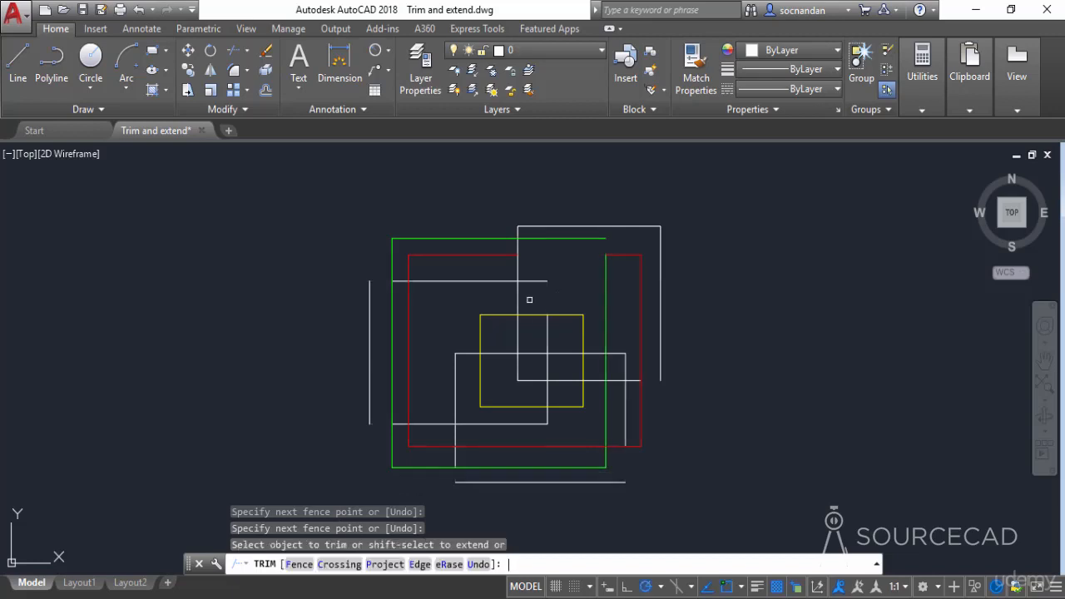
- Try to trim the detached vertical line of the left white rectangle, and undo the fence trims
click(372, 293)
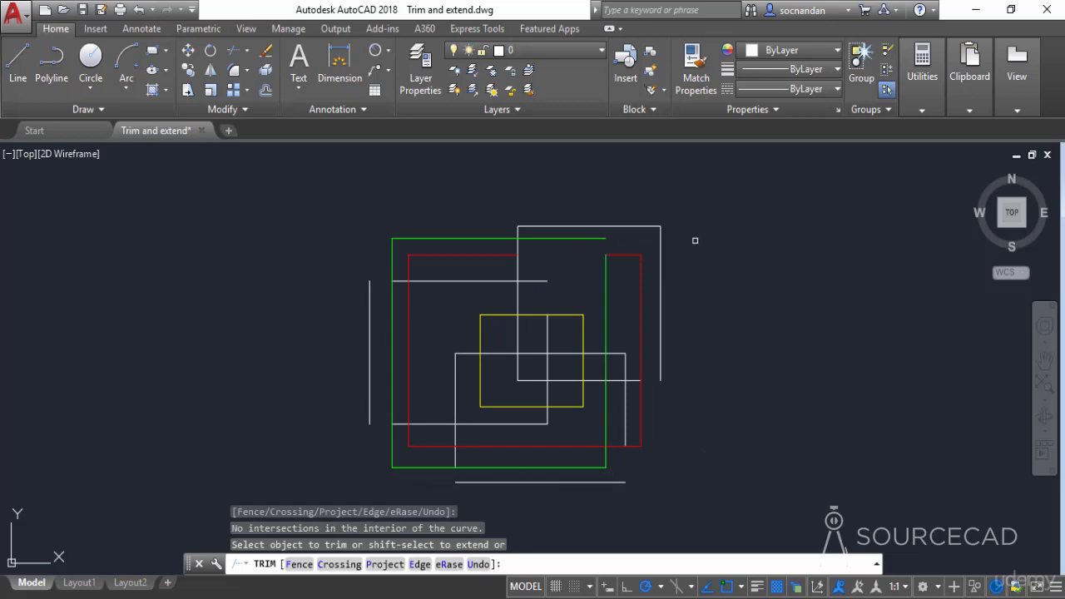
key(Escape)
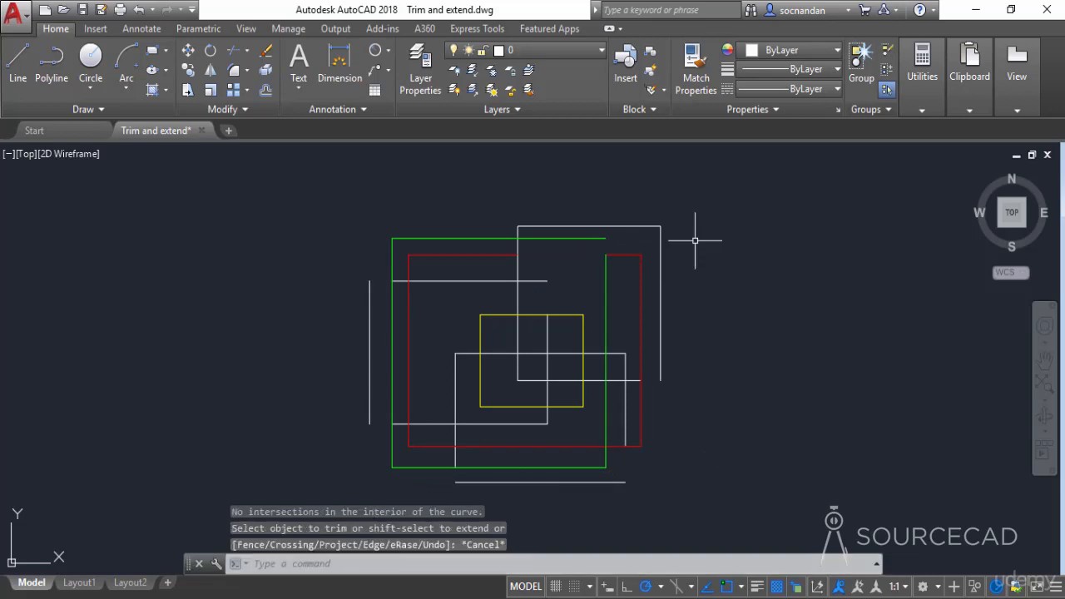
key(ctrl+z)
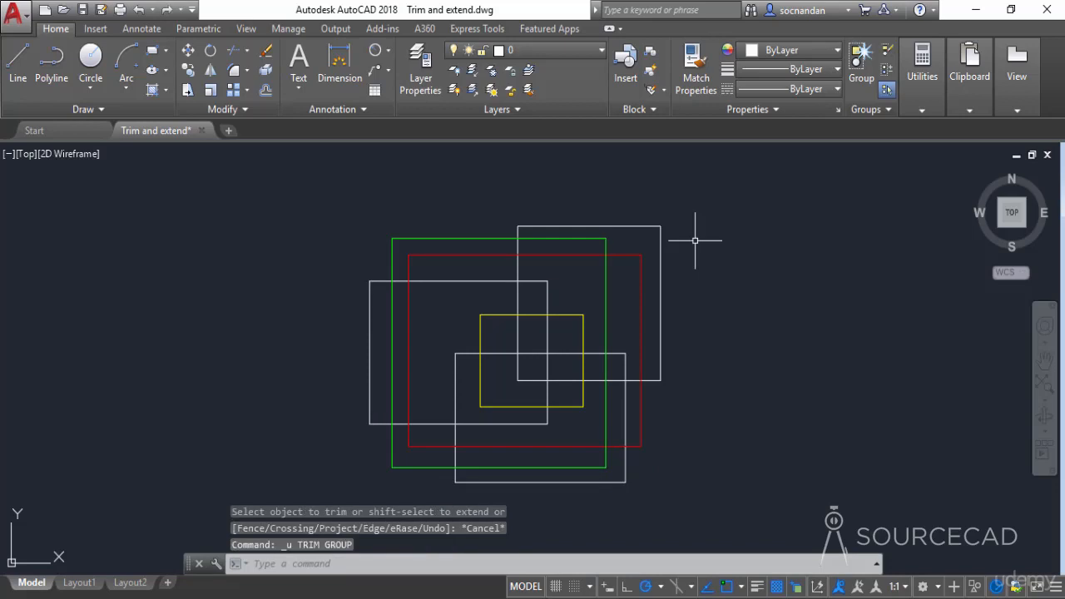
- Using only the red rectangle as cutting edge, trim the parts of the upper-right and left white rectangles outside it
click(235, 53)
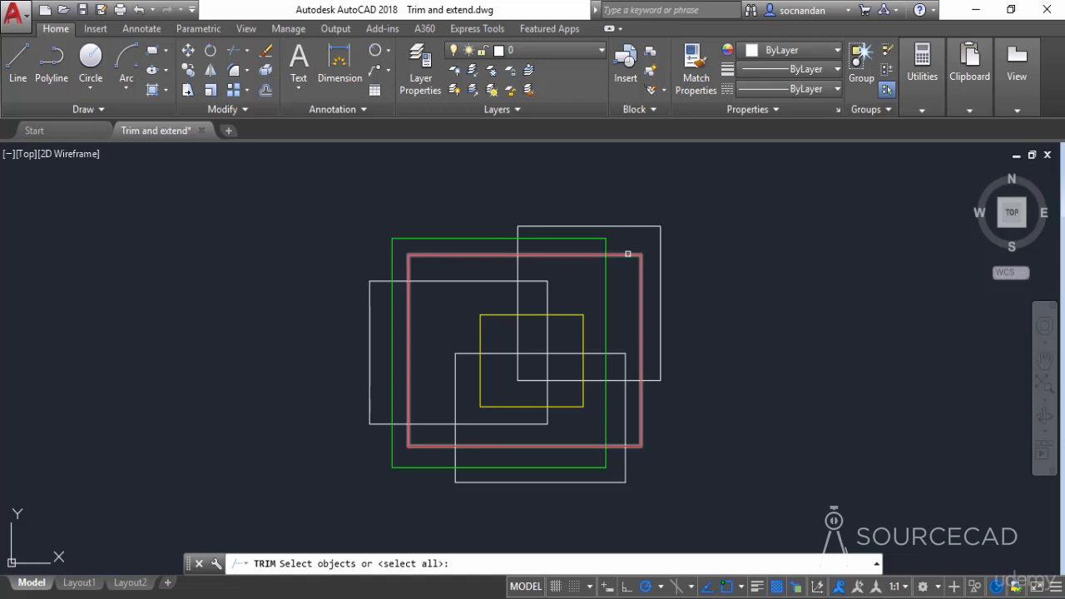
click(627, 253)
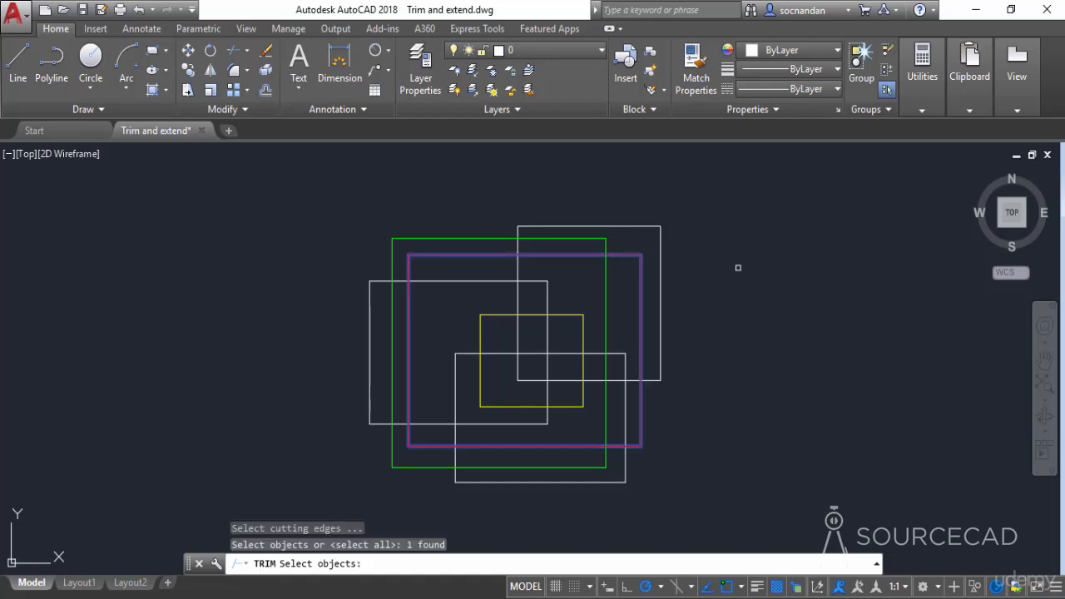
key(Return)
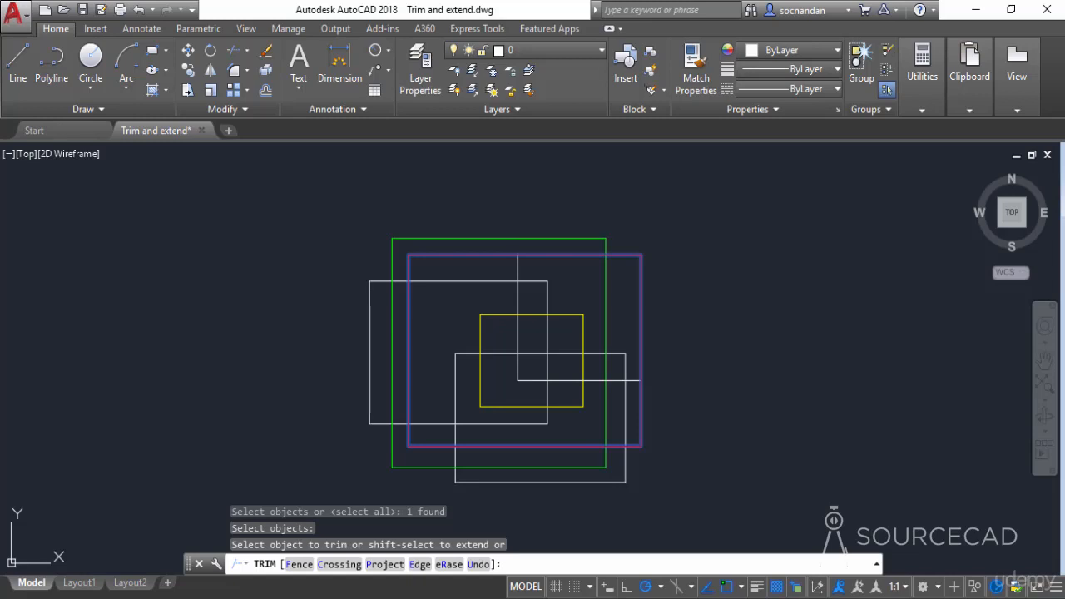
click(661, 282)
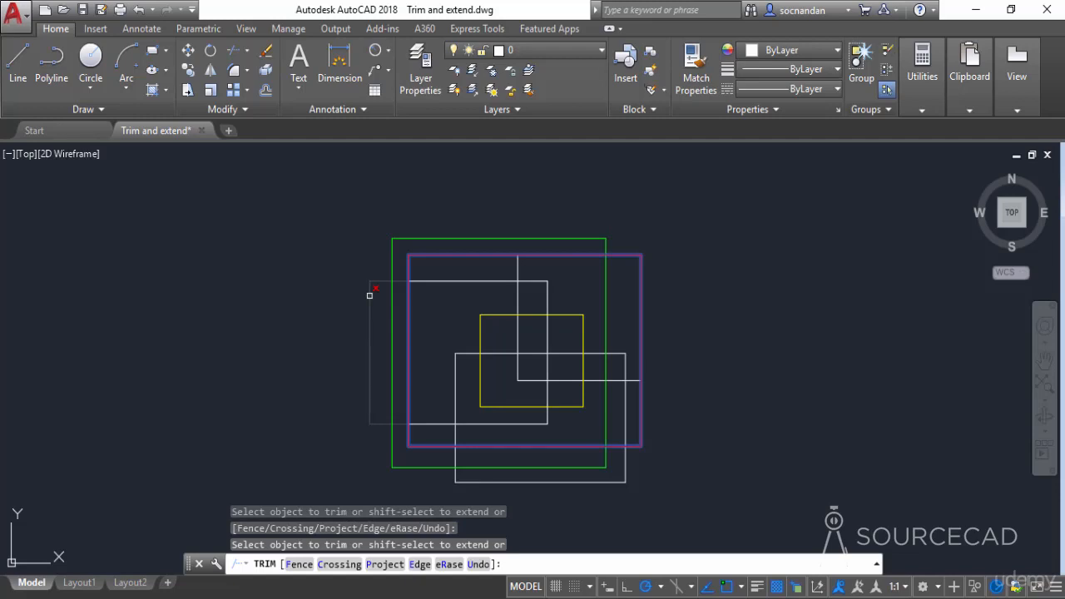
click(369, 295)
- Trim the green and lower white rectangles inside the red one, and try to trim the yellow and left white rectangles' inner edges
click(492, 320)
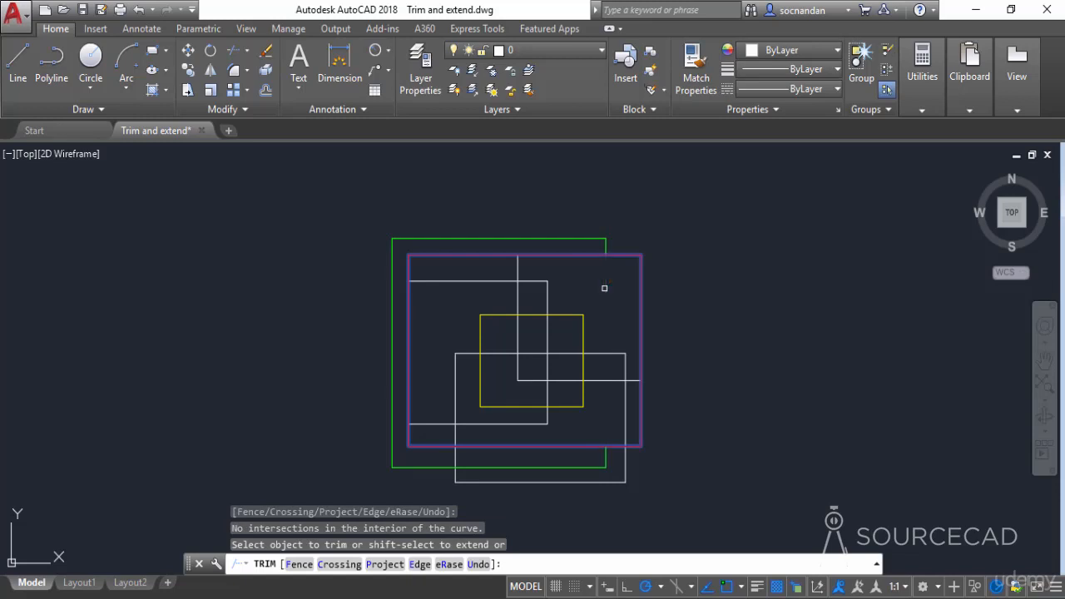
click(604, 287)
click(568, 315)
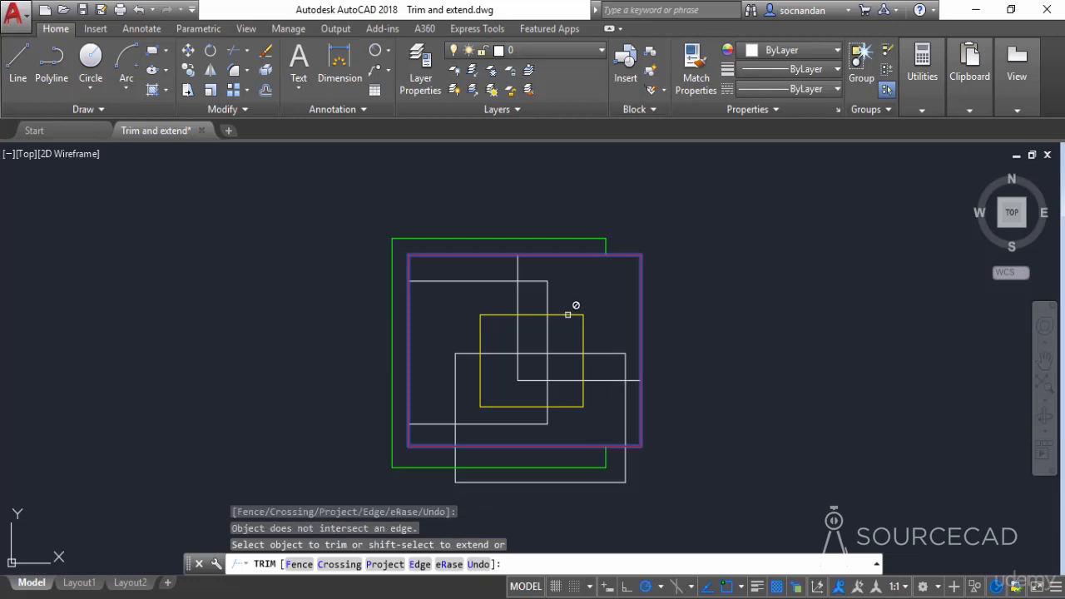
click(553, 314)
click(525, 314)
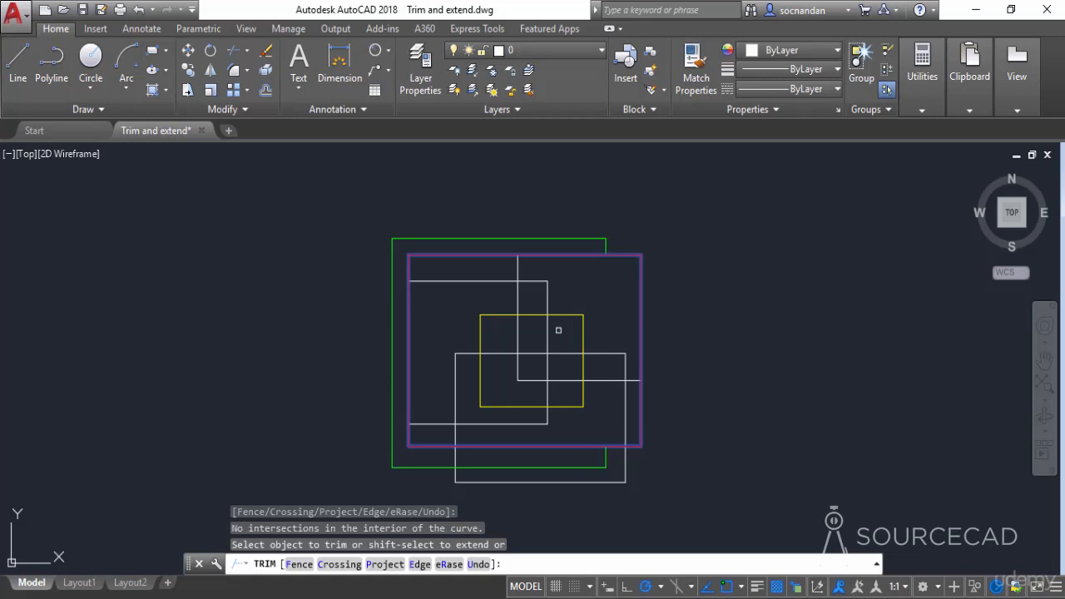
click(606, 320)
click(597, 353)
click(547, 300)
click(547, 300)
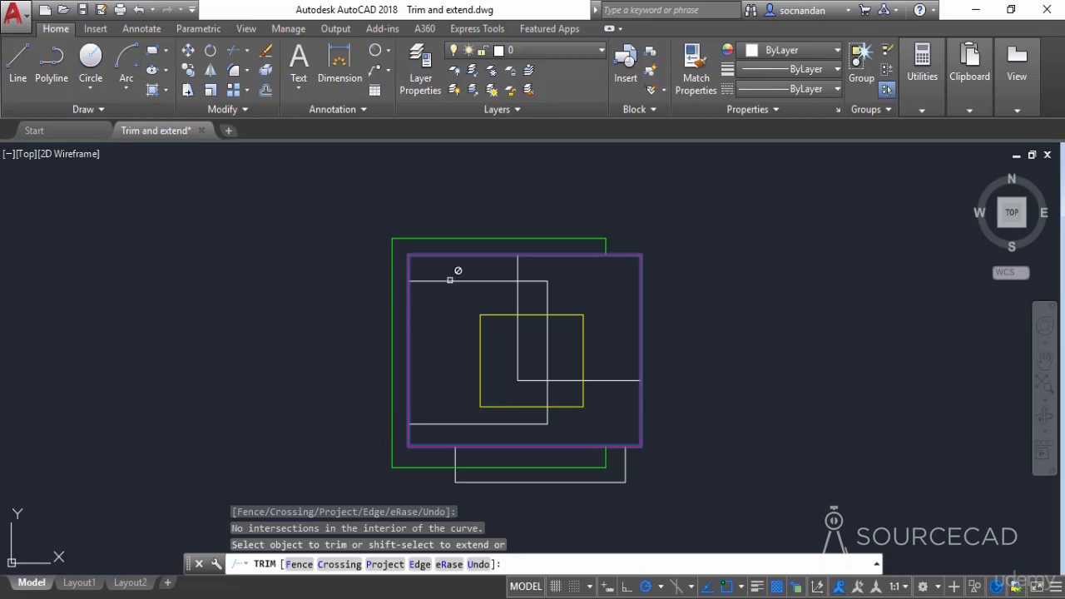
- End the Trim command and undo all trims made against the red rectangle
key(Escape)
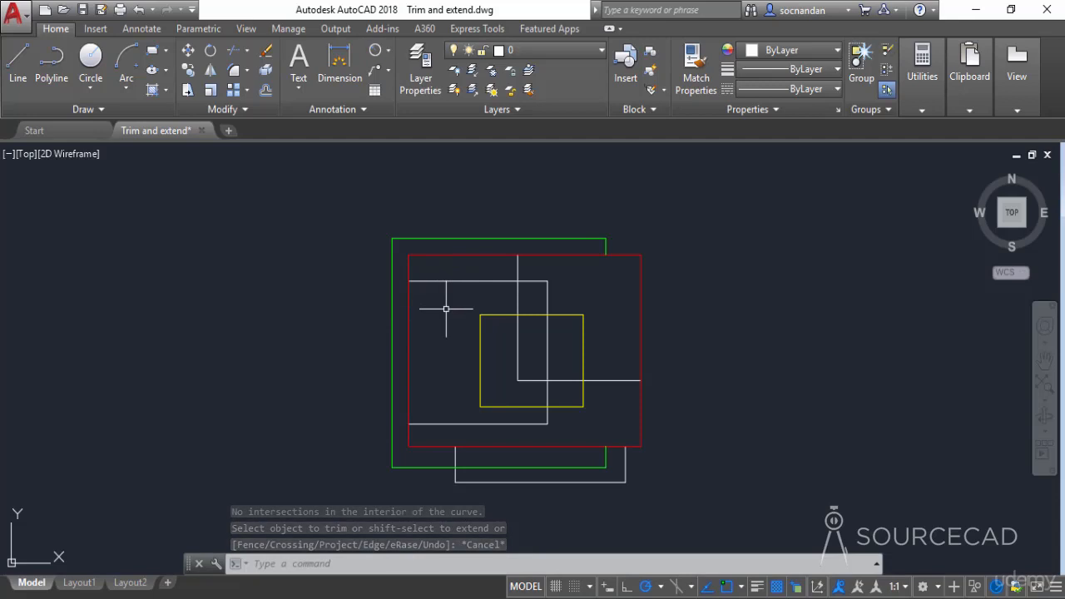
key(ctrl+z)
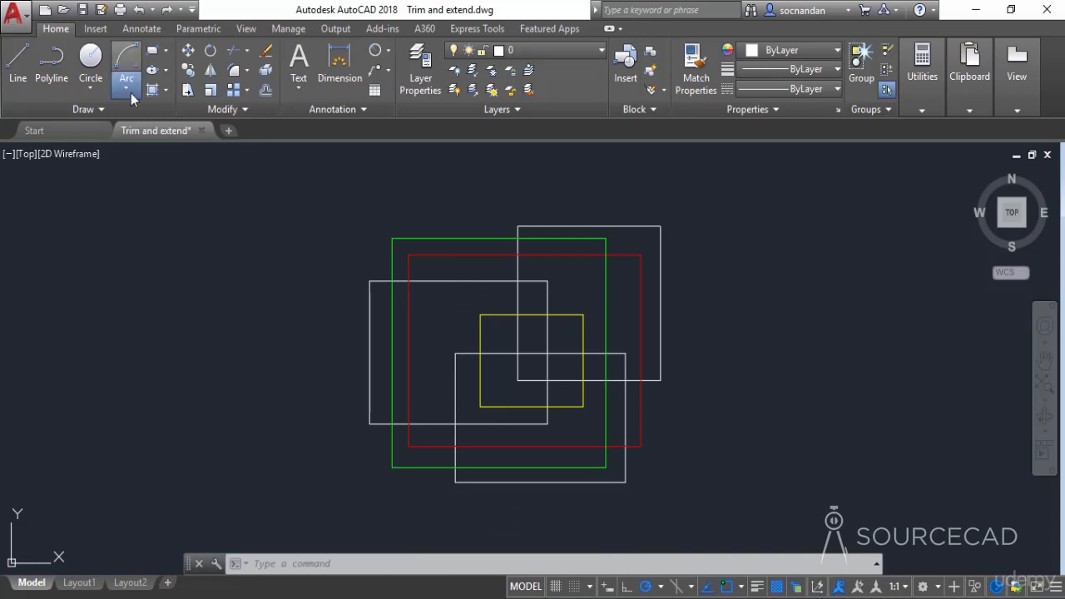
- Draw a three-point arc arching across the overlapping rectangles, from left of them to their lower right
click(277, 383)
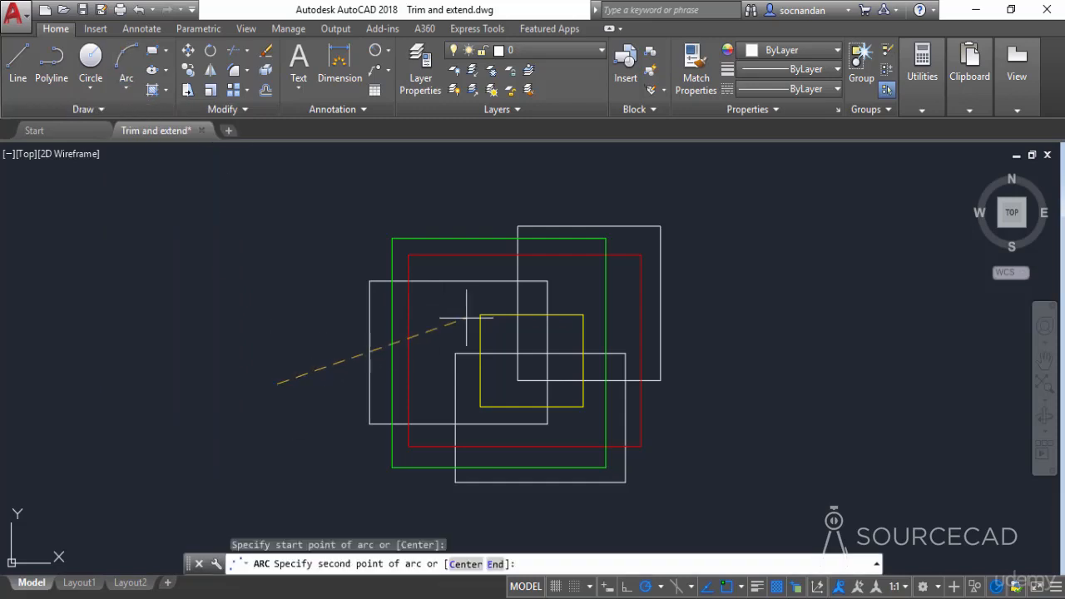
click(485, 298)
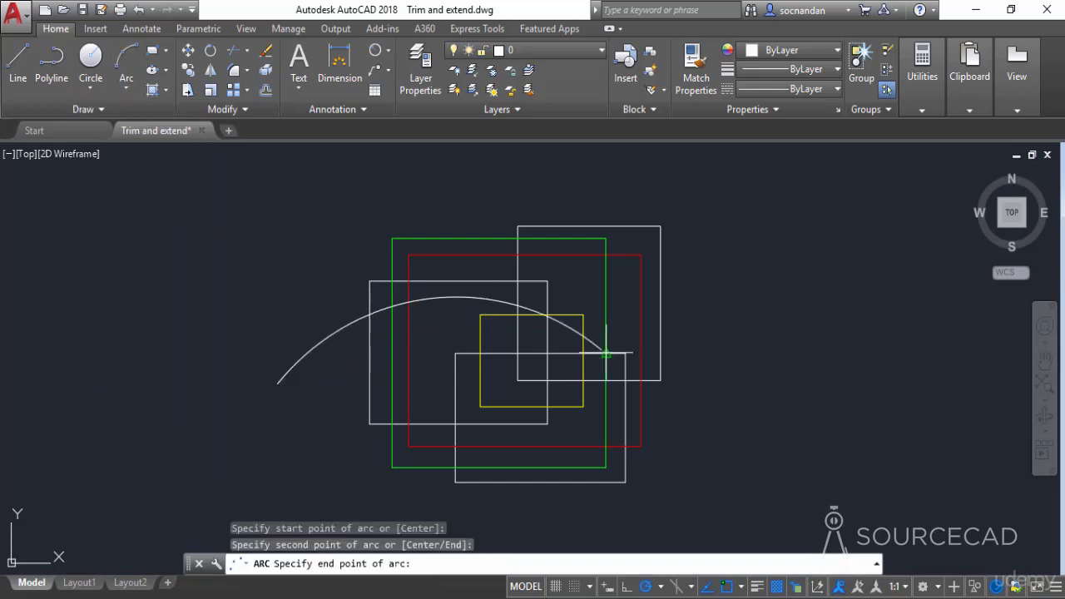
click(705, 441)
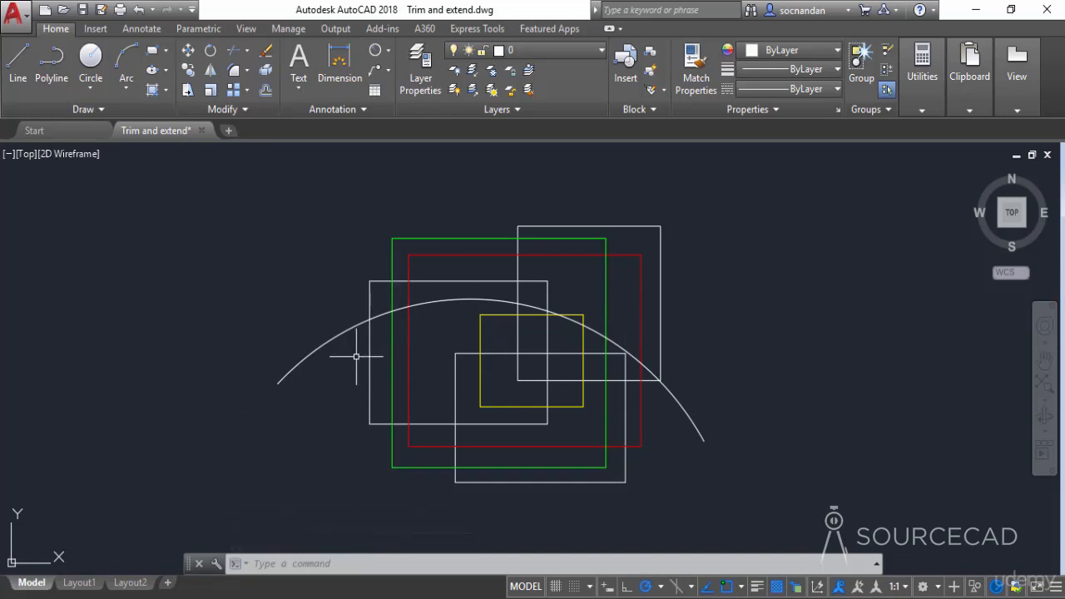
- With all objects as cutting edges, trim the arc's middle portions, its part within the left white rectangle and its lower right end
click(233, 50)
key(Return)
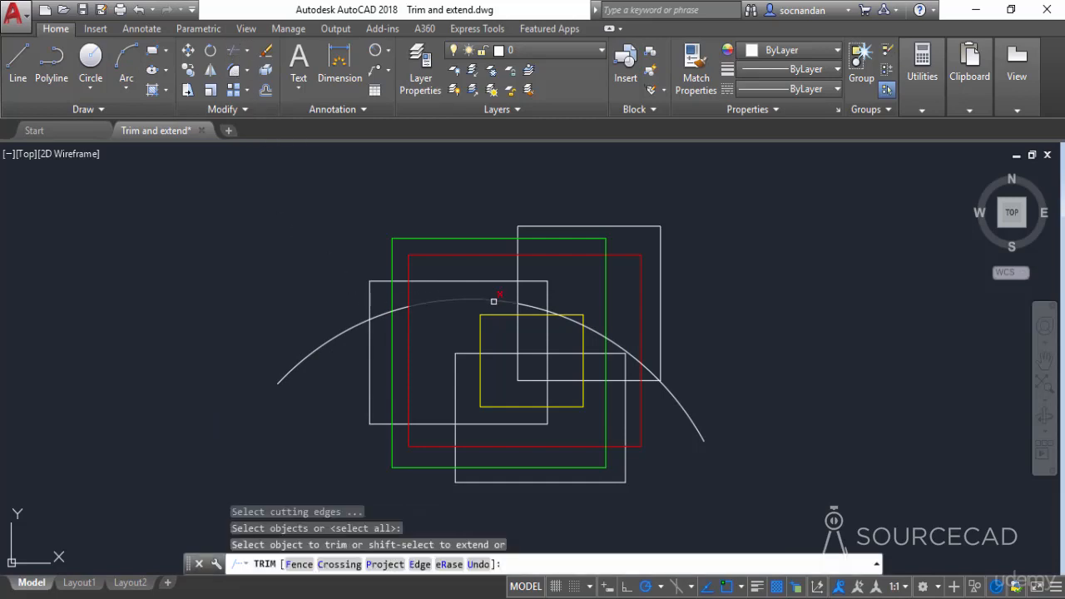
click(495, 300)
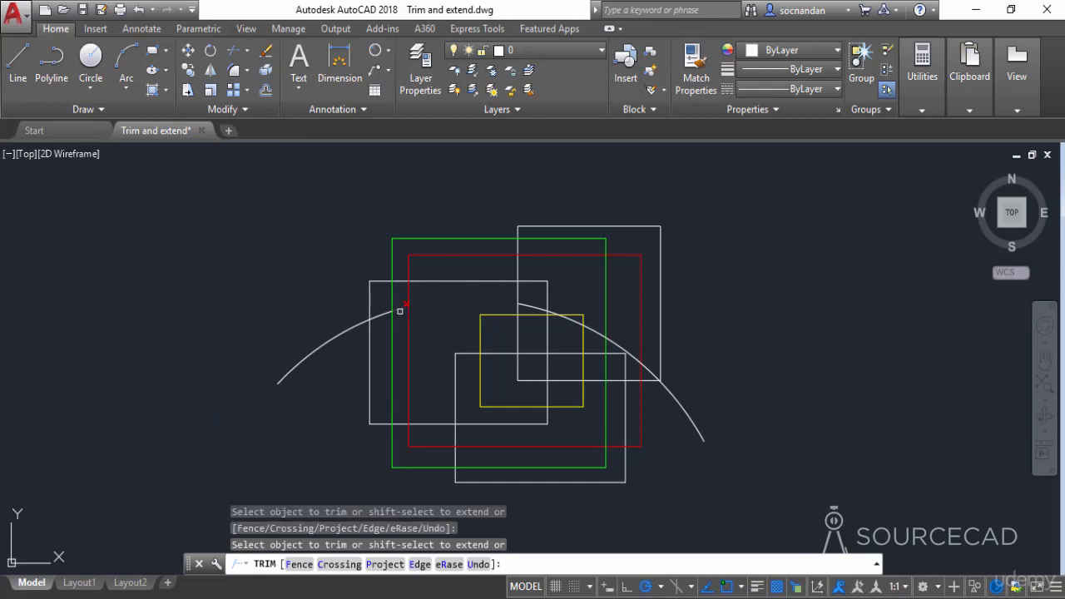
click(379, 316)
click(375, 333)
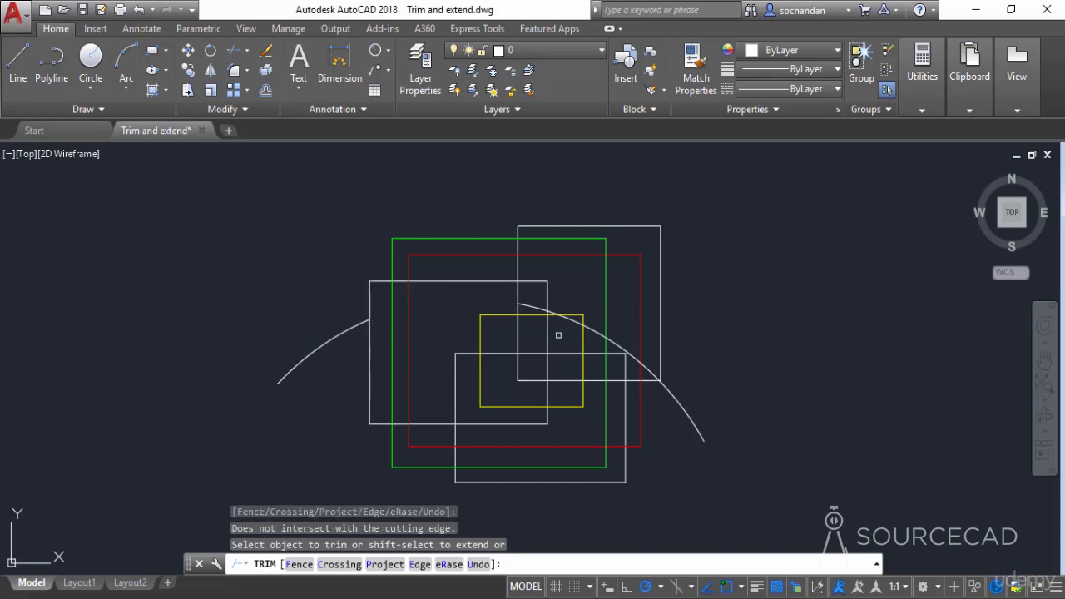
click(629, 353)
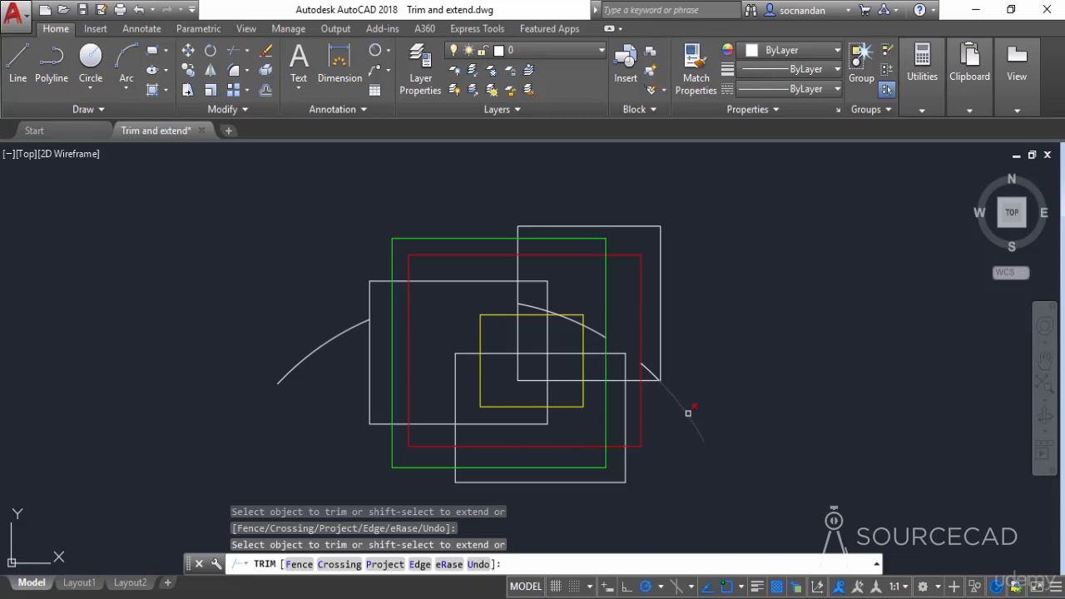
click(687, 415)
- End the Trim command and undo the arc trims and the arc itself
scroll(650, 372, up, 2)
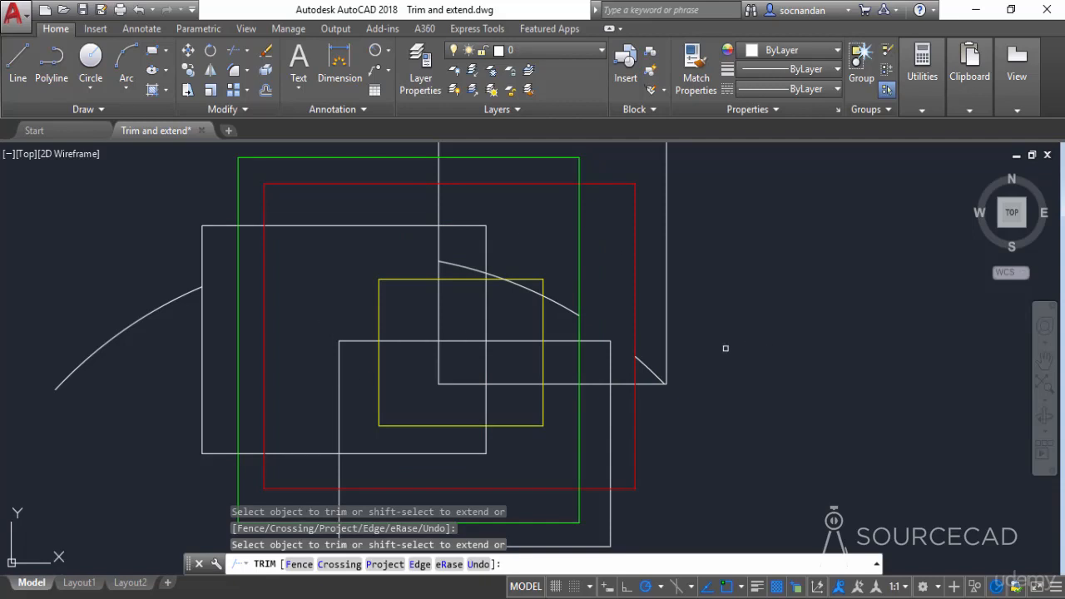
scroll(704, 341, down, 2)
key(Escape)
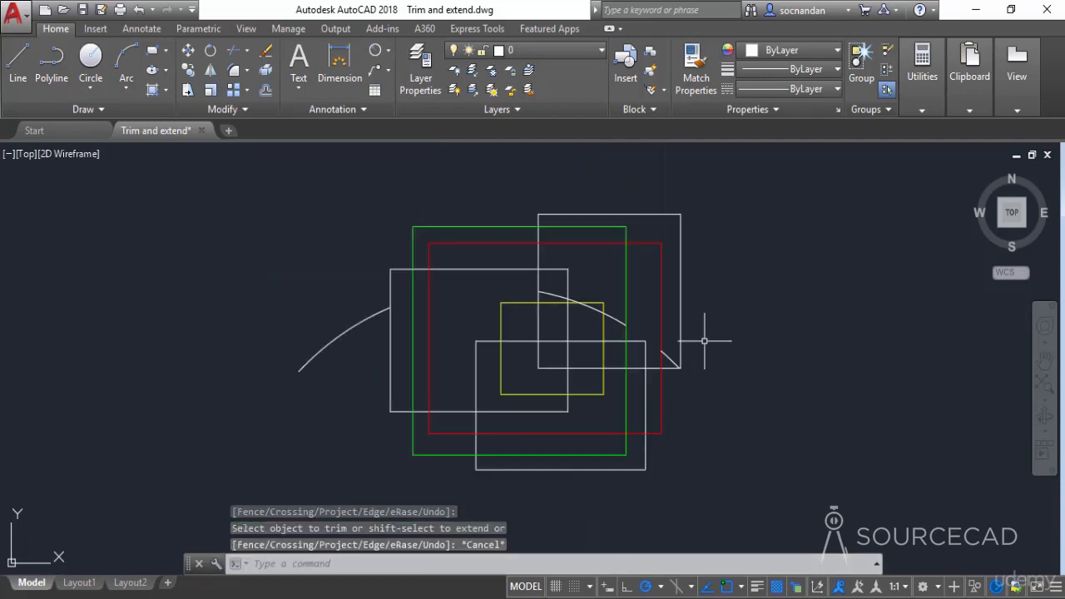
key(ctrl+z)
key(ctrl+z)
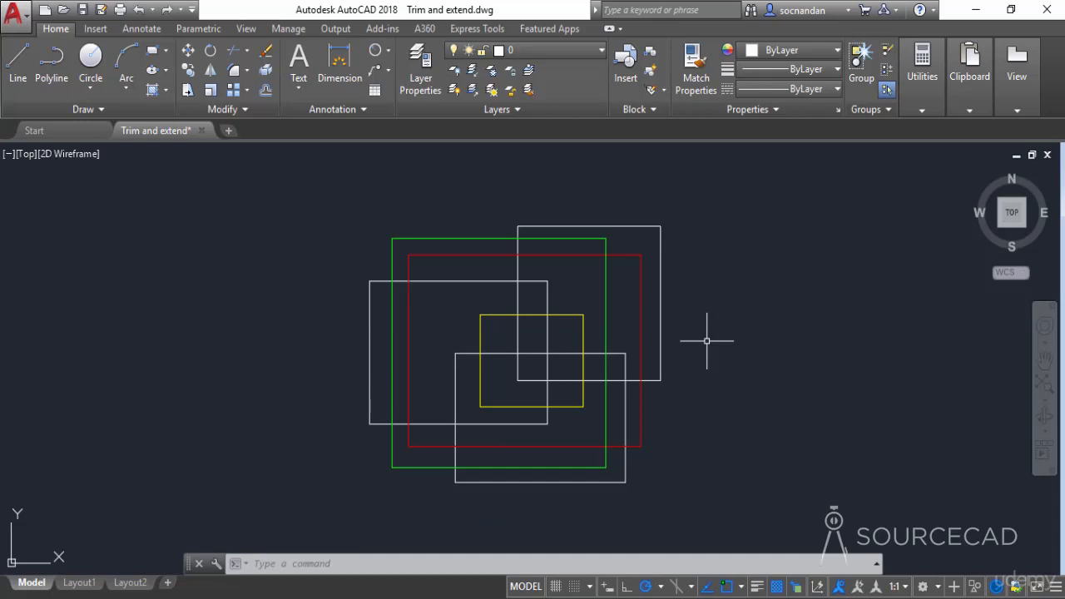
- Draw a horizontal line in the empty area left of the overlapping rectangles, ending short of the left white rectangle
click(17, 66)
click(146, 349)
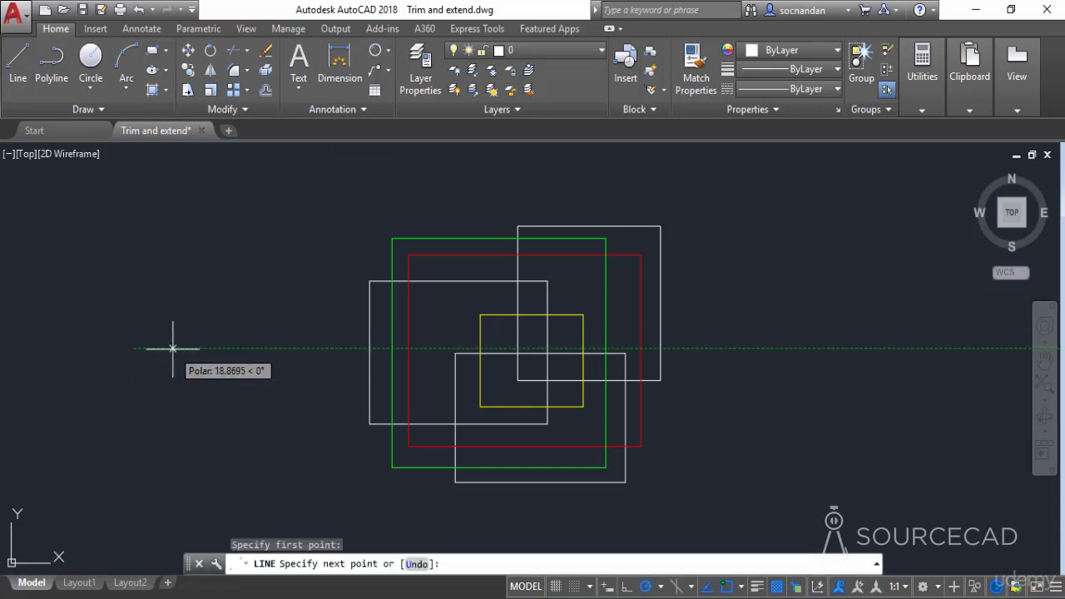
click(290, 349)
key(Return)
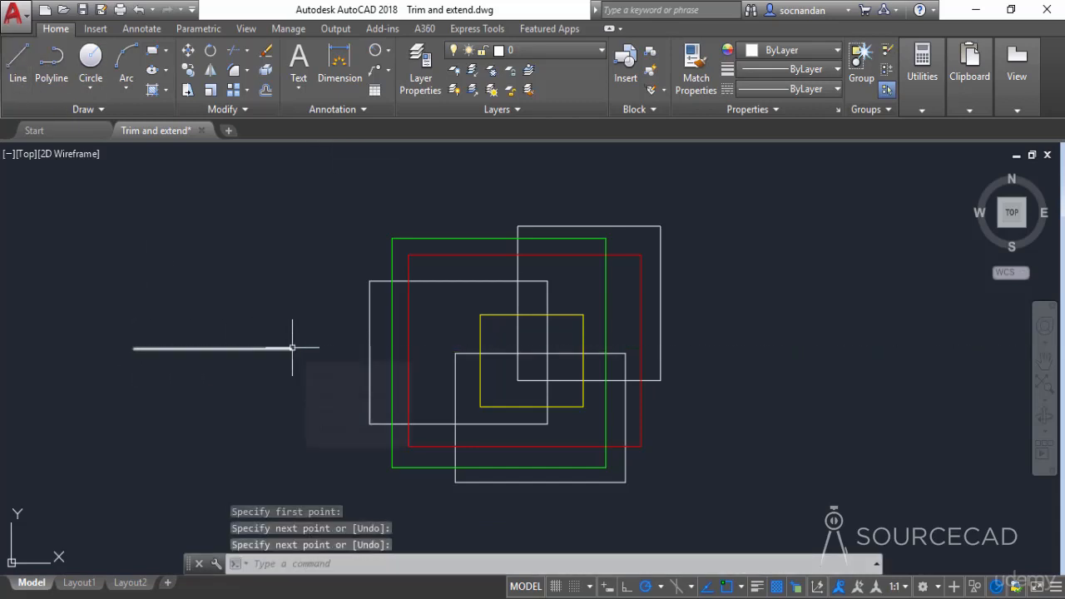
- Draw a three-point arc bulging right around the horizontal line's right end, open towards the left
click(126, 67)
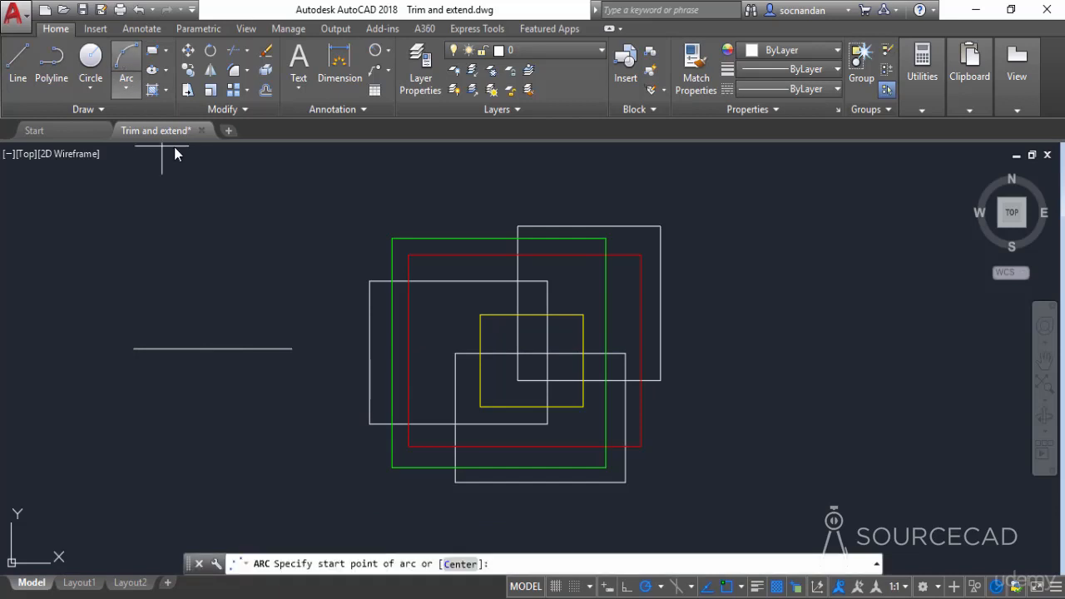
click(233, 278)
click(291, 266)
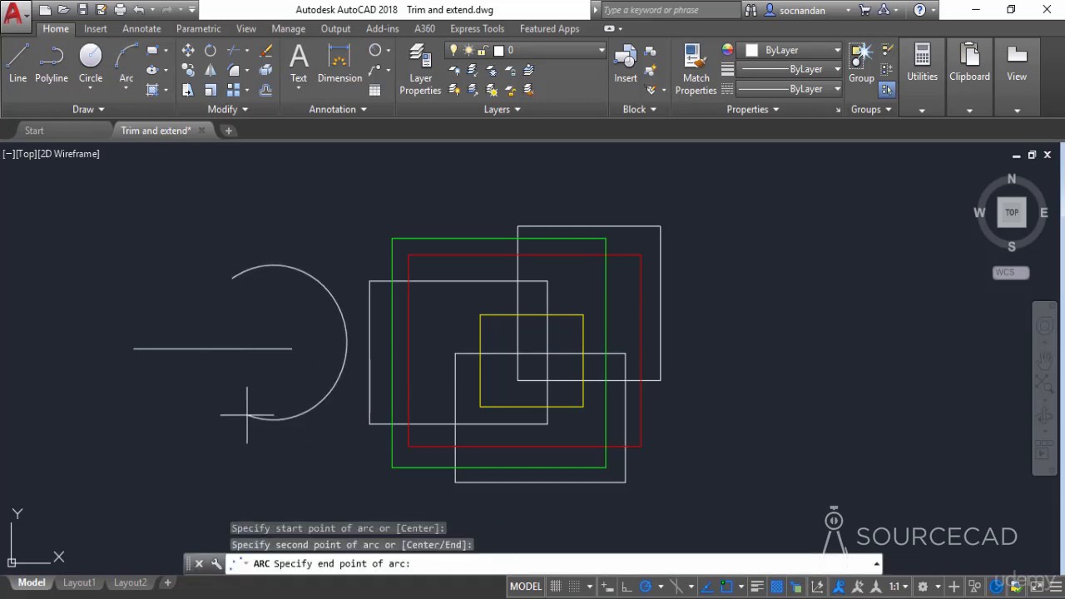
click(231, 391)
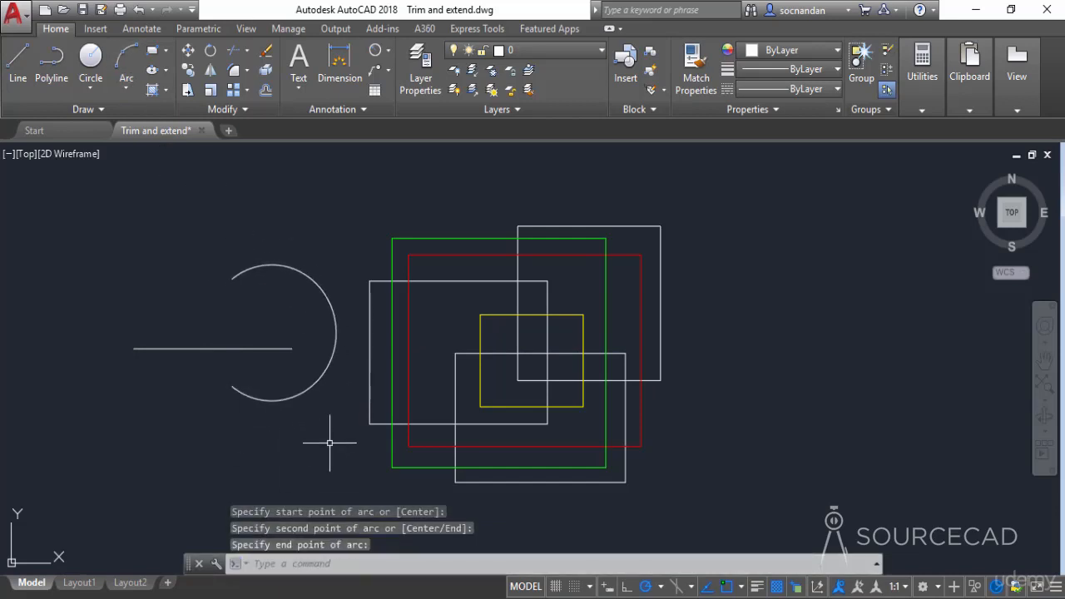
- With all objects as boundary edges, extend the horizontal line's right end past the arc to the red rectangle's left edge
click(246, 51)
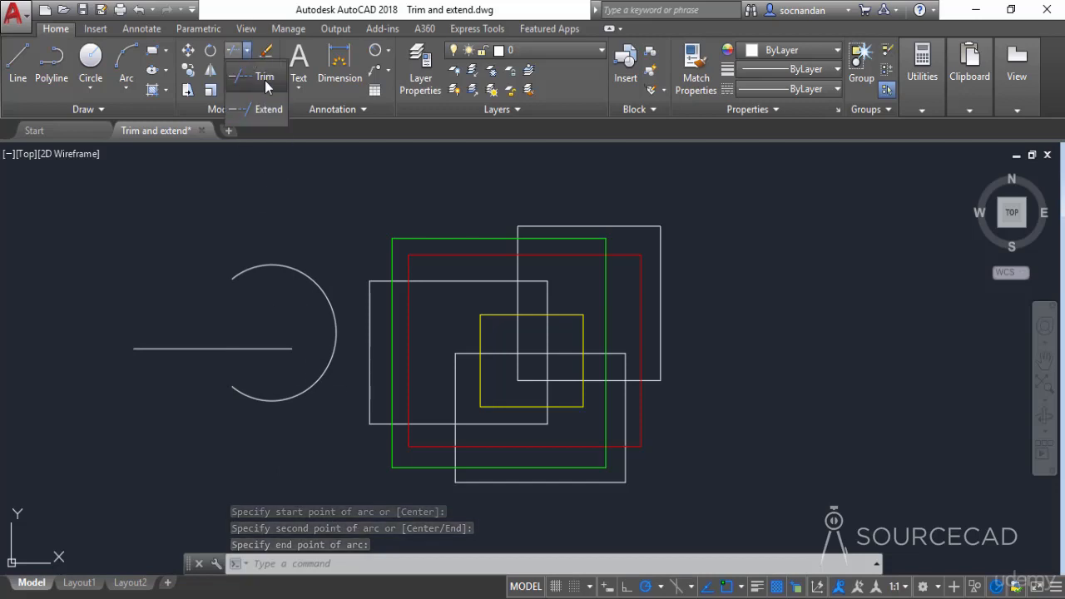
click(272, 111)
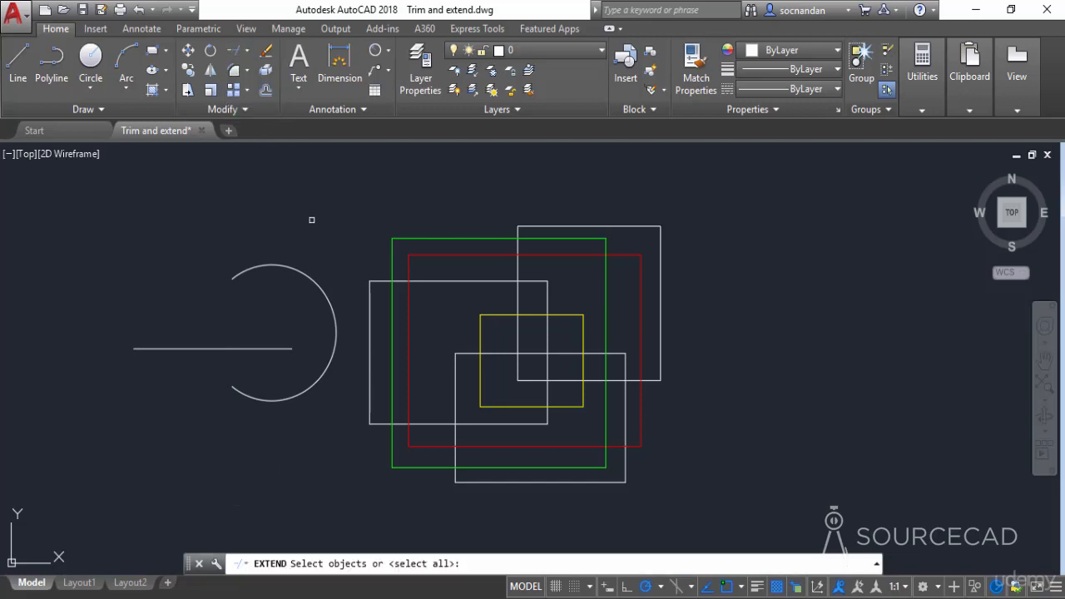
key(Return)
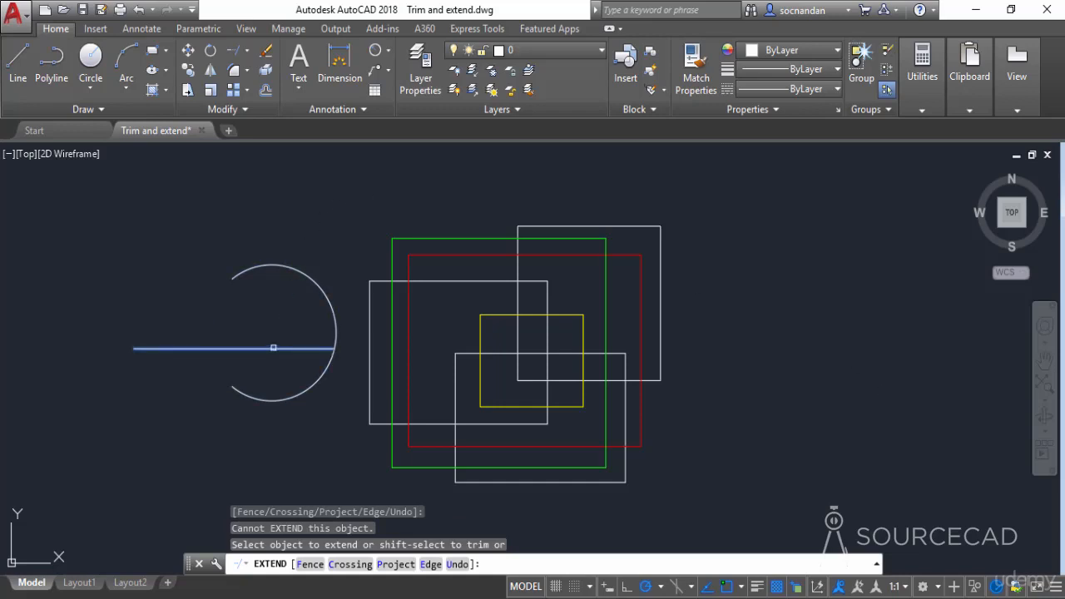
click(273, 348)
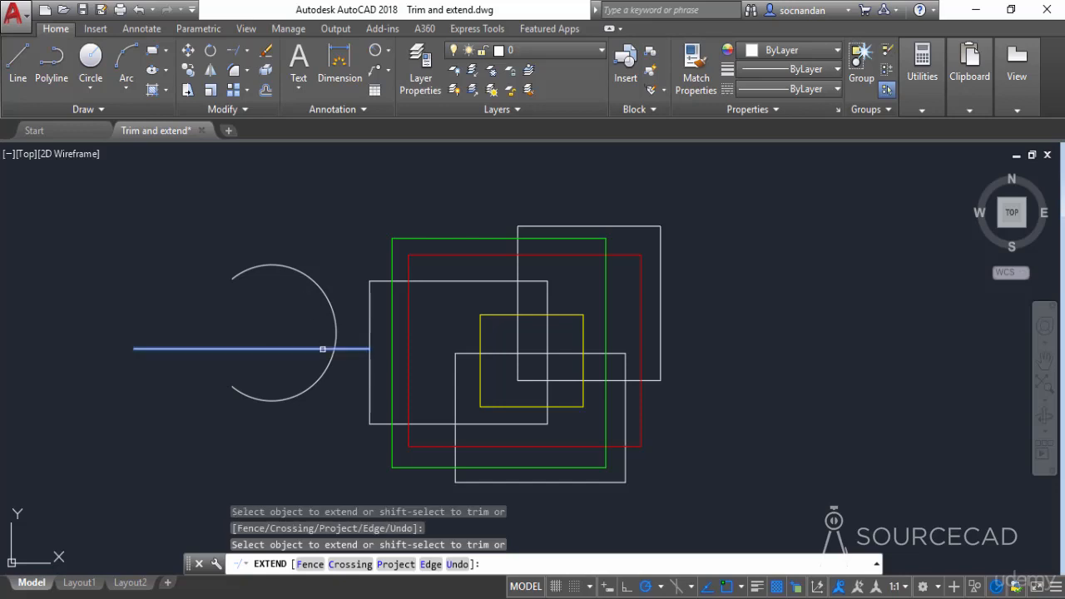
click(326, 349)
click(380, 350)
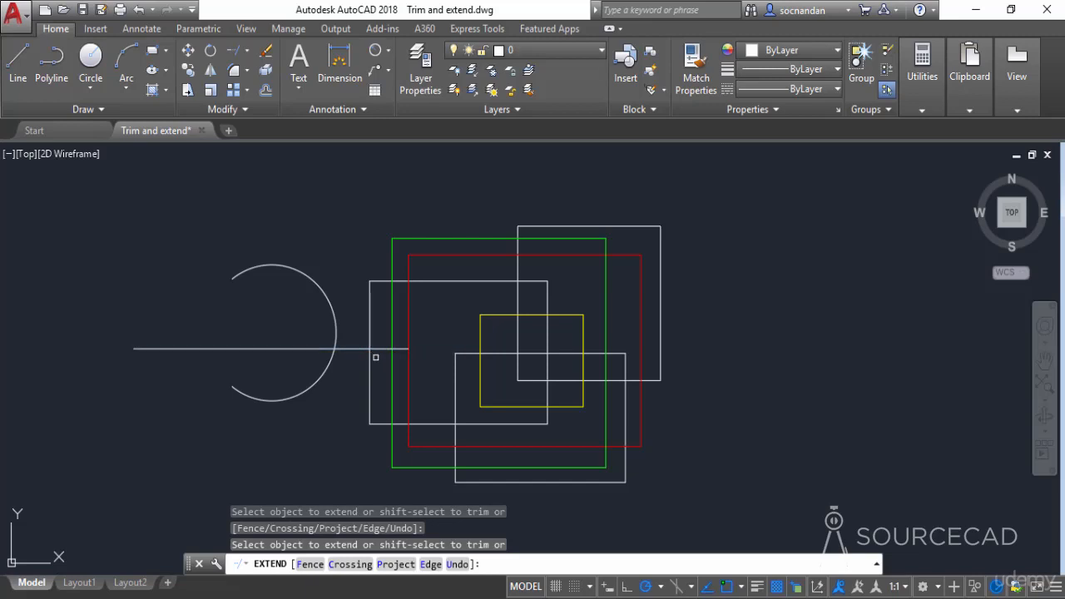
click(372, 357)
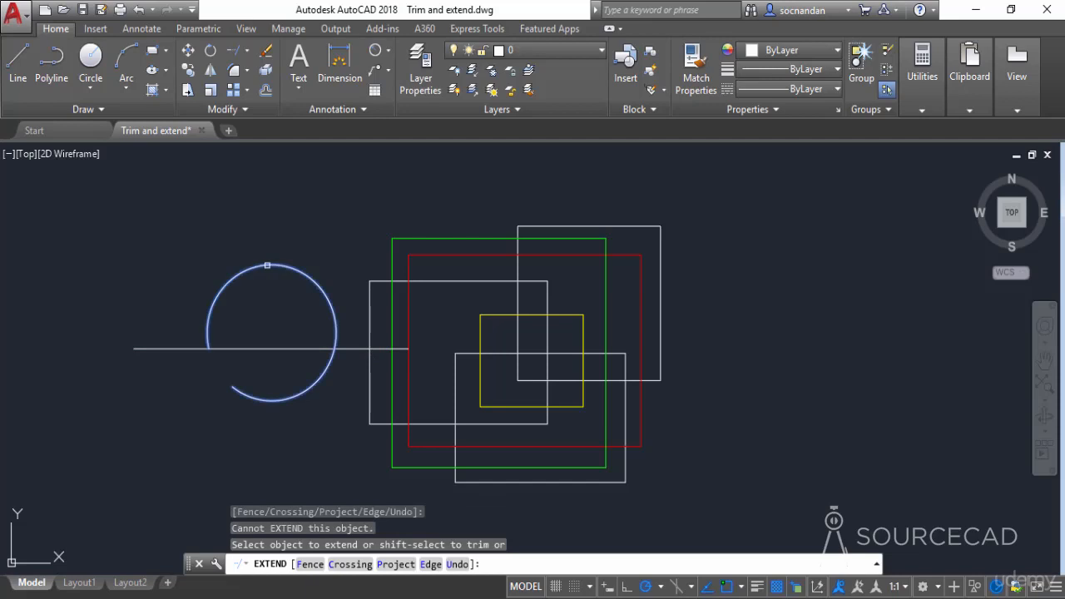
- Extend the arc's upper end to the horizontal line, end the Extend command and undo all its extensions
click(273, 265)
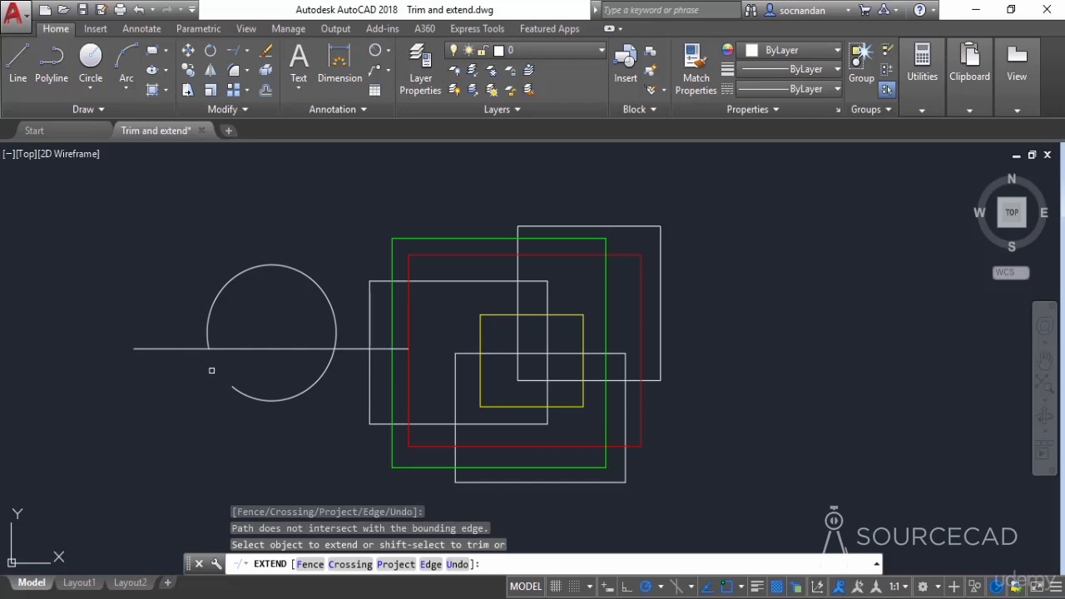
key(Escape)
key(ctrl+z)
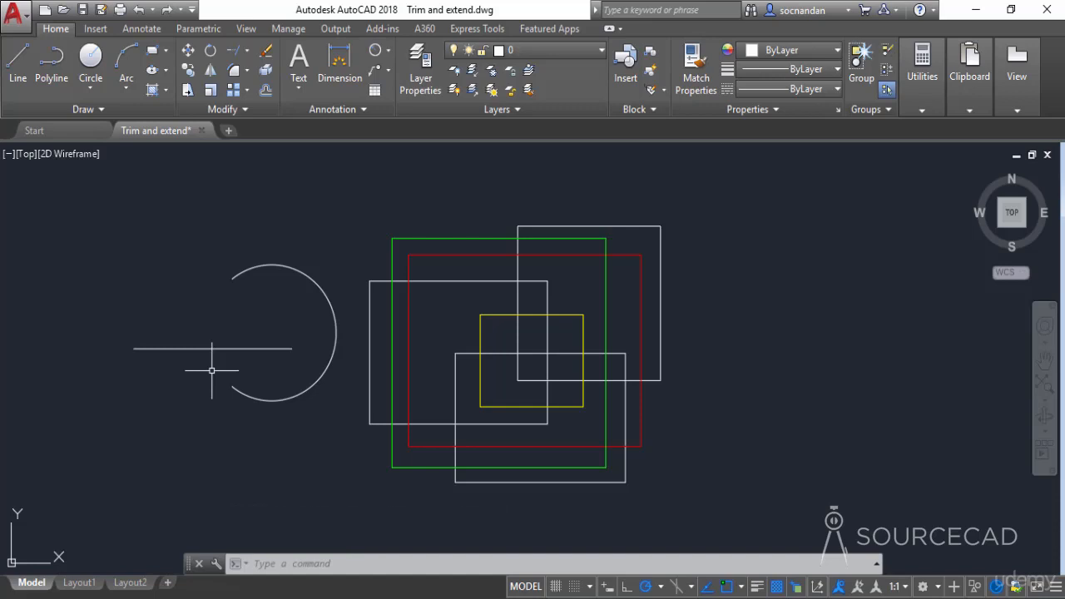
- Using only the yellow rectangle as boundary edge, extend the horizontal line to that rectangle's left edge
click(237, 52)
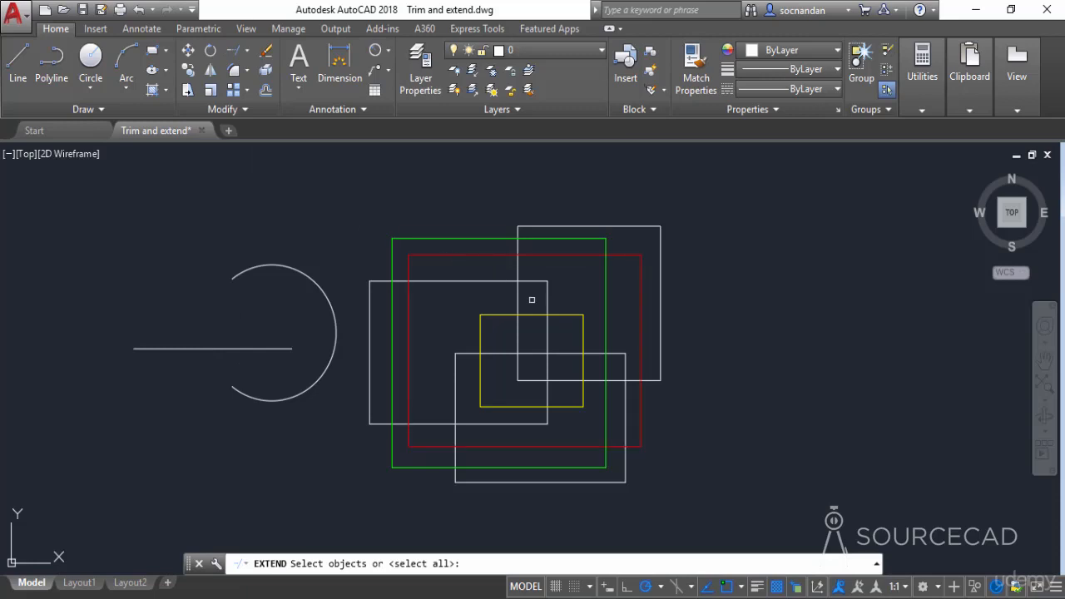
click(537, 316)
key(Return)
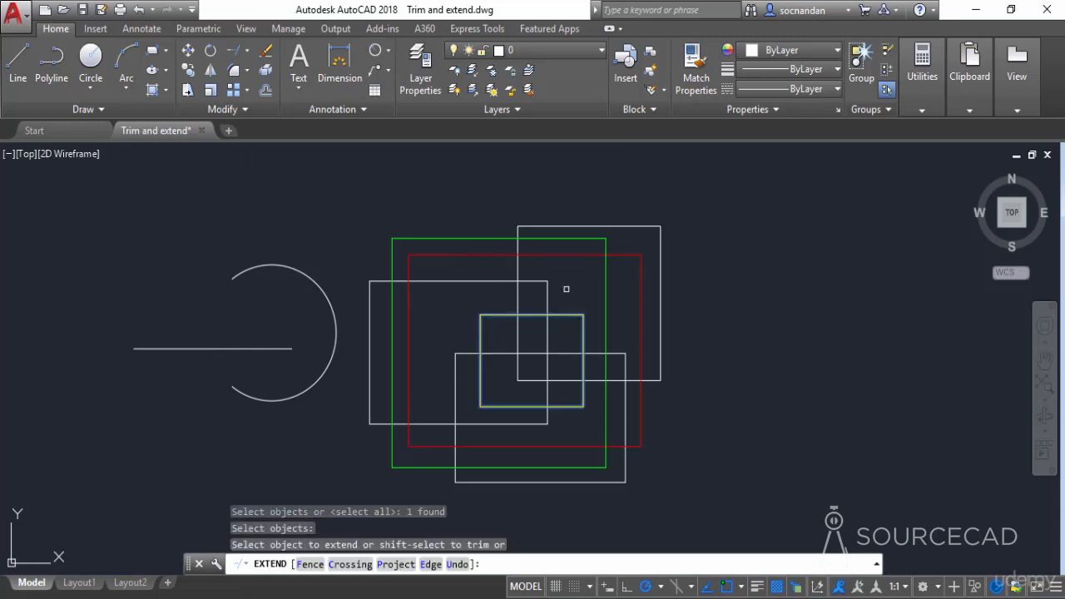
click(548, 295)
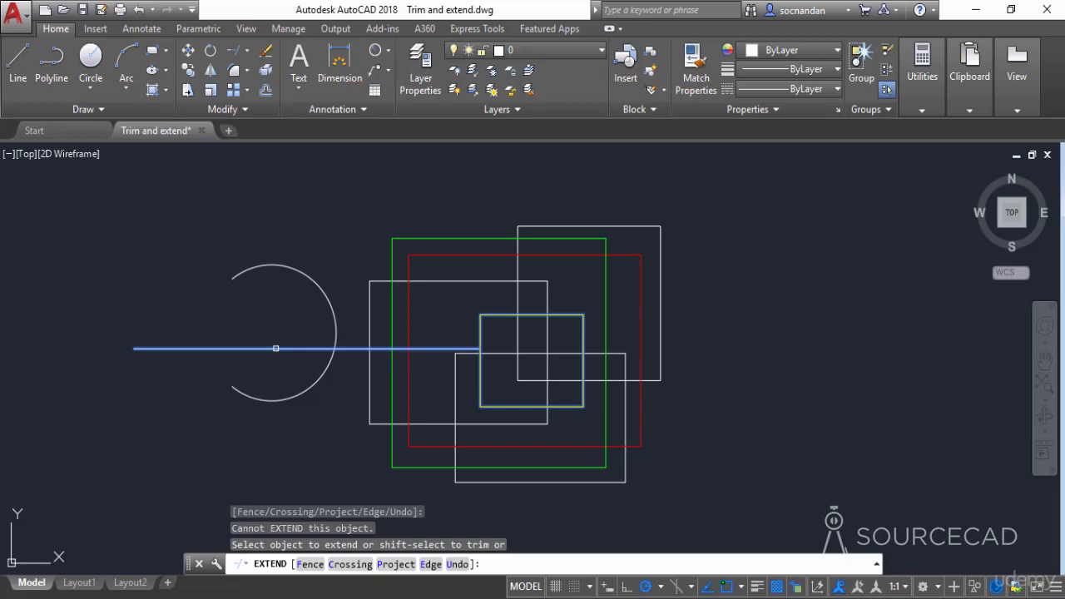
click(275, 348)
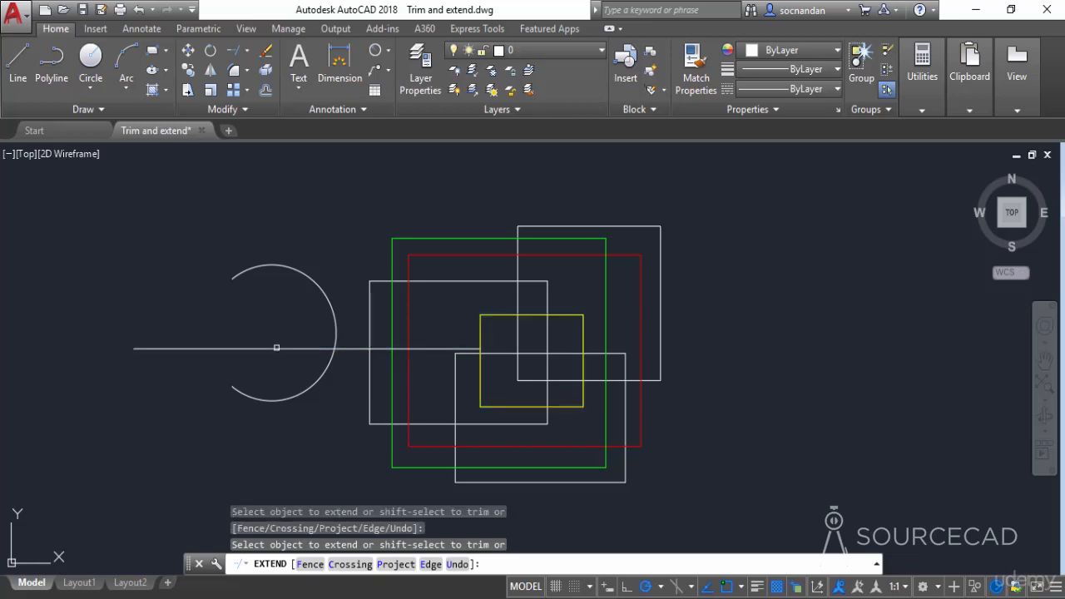
click(409, 395)
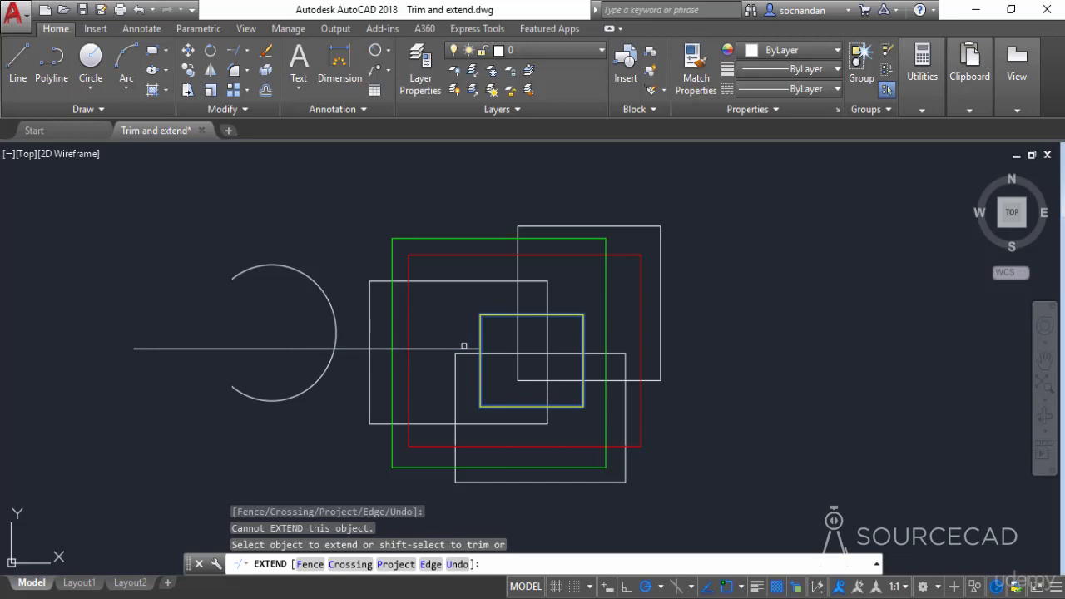
- Extend the horizontal line to the yellow rectangle's right edge, end the Extend command and undo its extensions
click(582, 342)
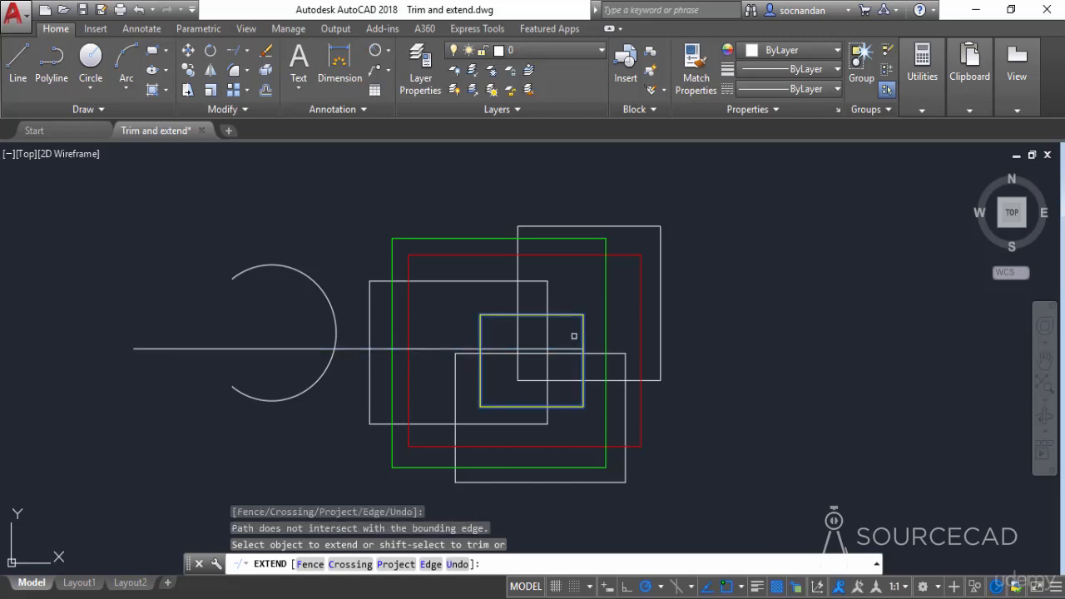
click(523, 329)
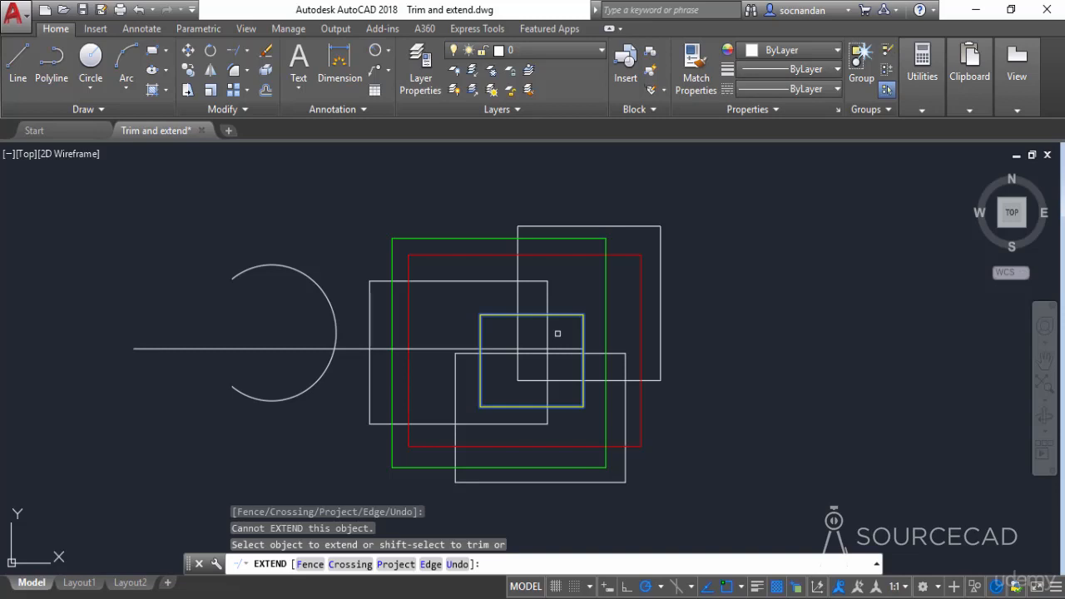
key(Escape)
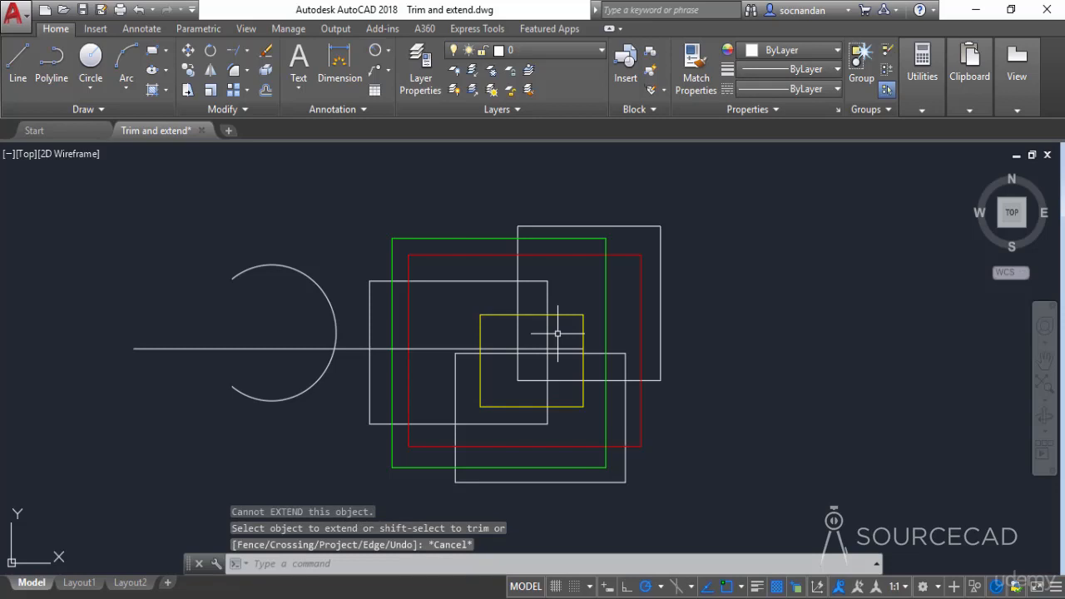
key(ctrl+z)
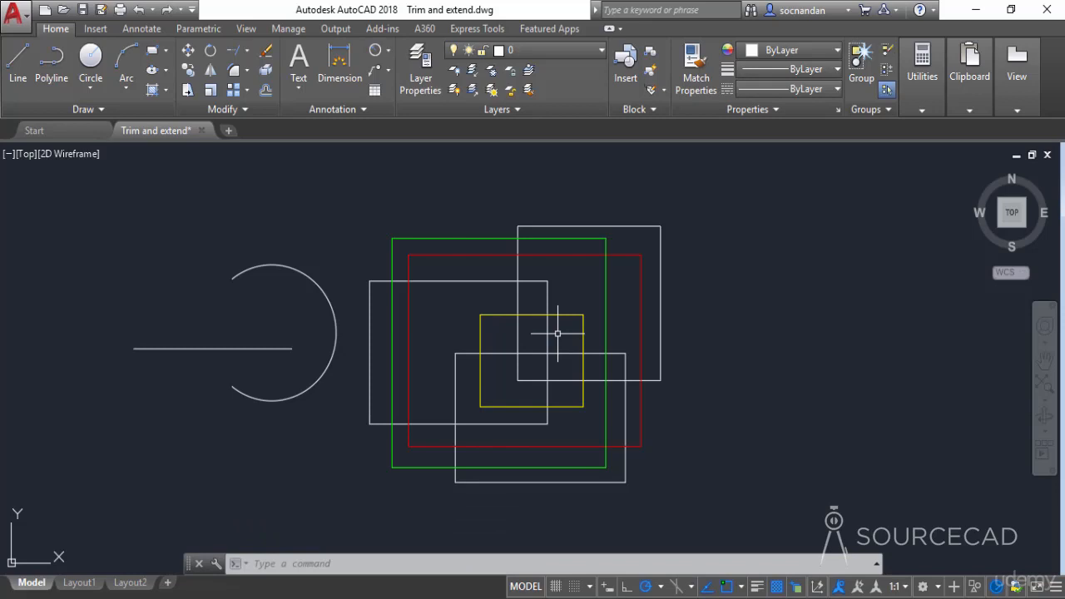
- Within the Trim command, with all objects as edges, extend the horizontal line to the green rectangle's left edge, and undo it
click(246, 50)
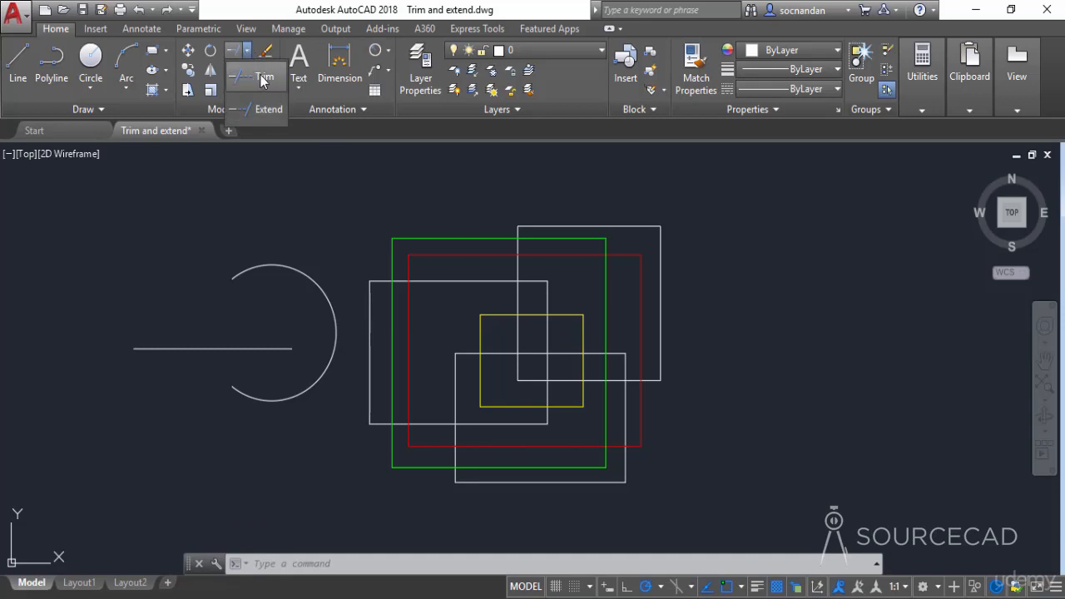
click(262, 77)
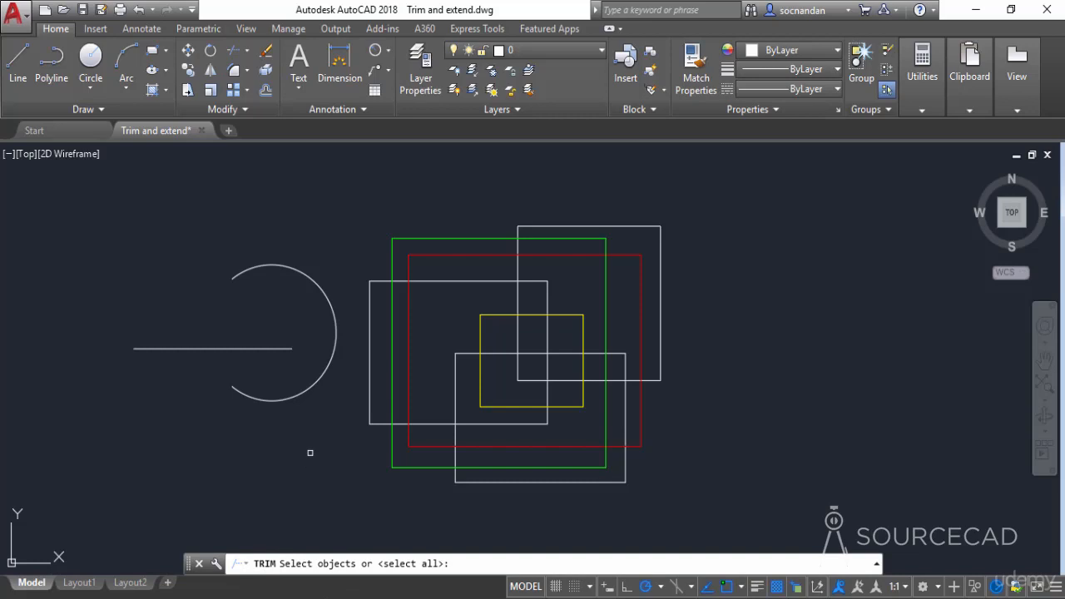
key(Return)
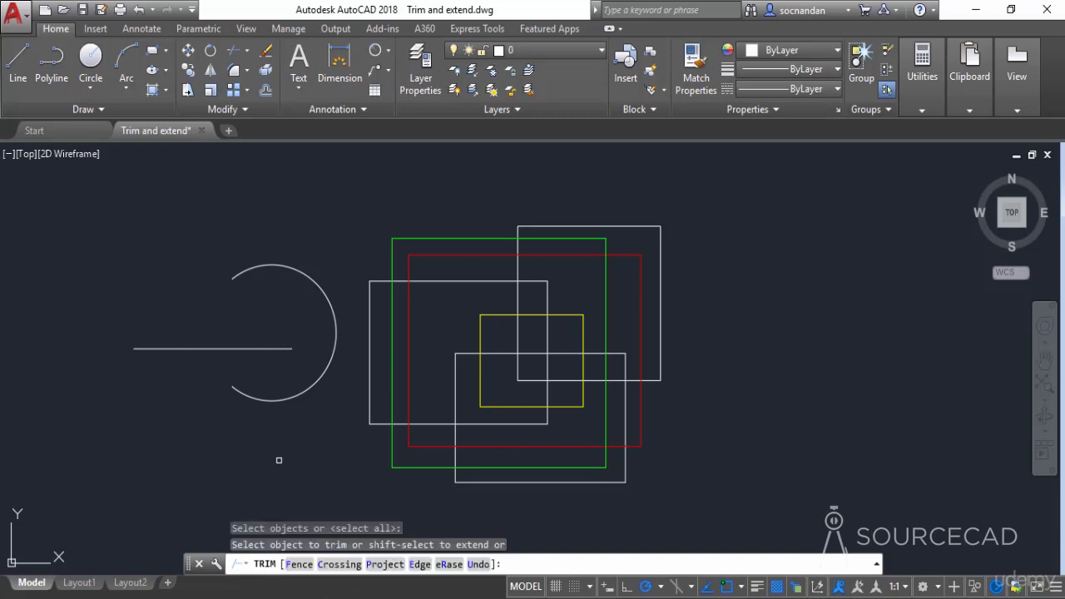
key(shift)
shift+click(283, 350)
shift+click(314, 348)
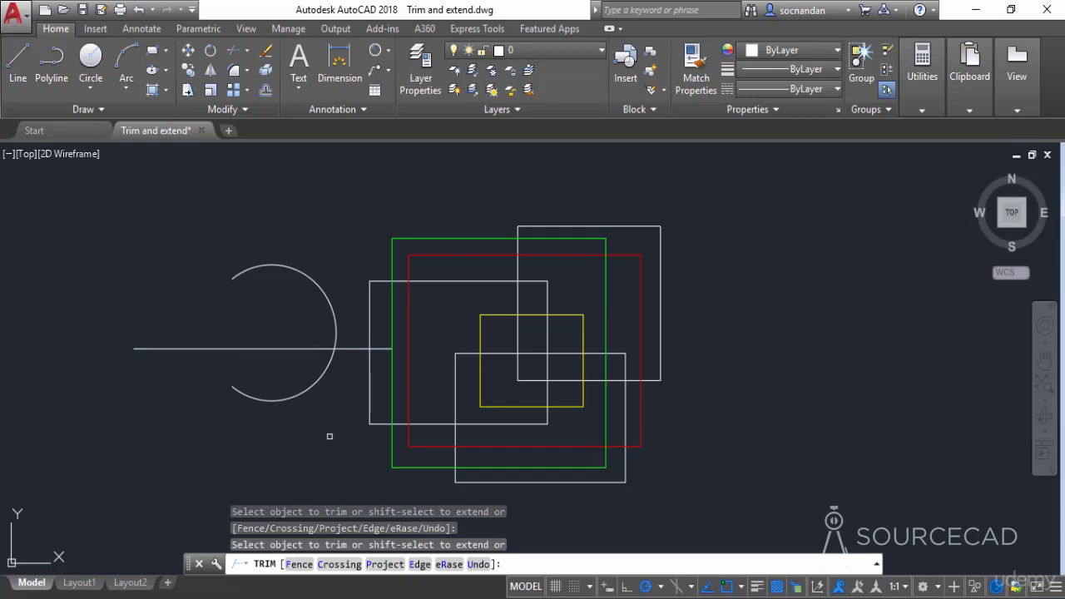
key(Escape)
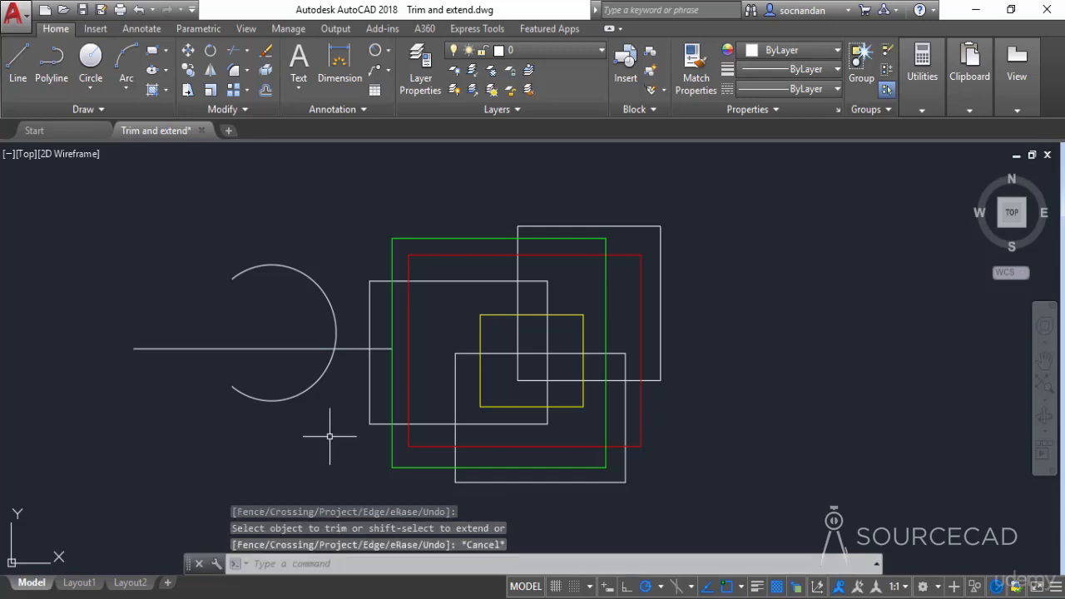
key(ctrl+z)
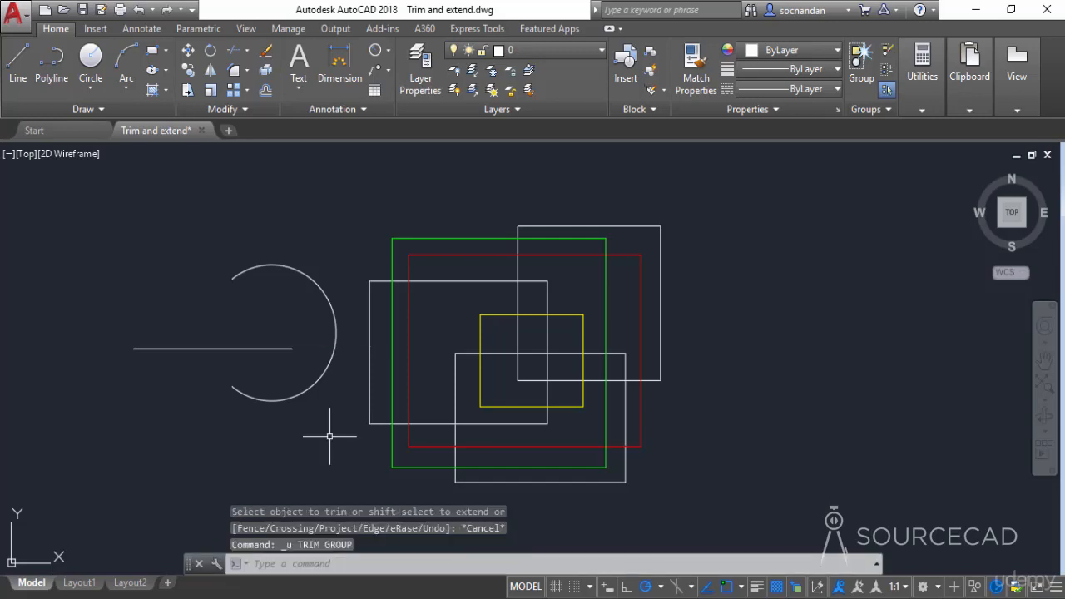
- Erase the horizontal line and the arc left of the rectangles
click(329, 435)
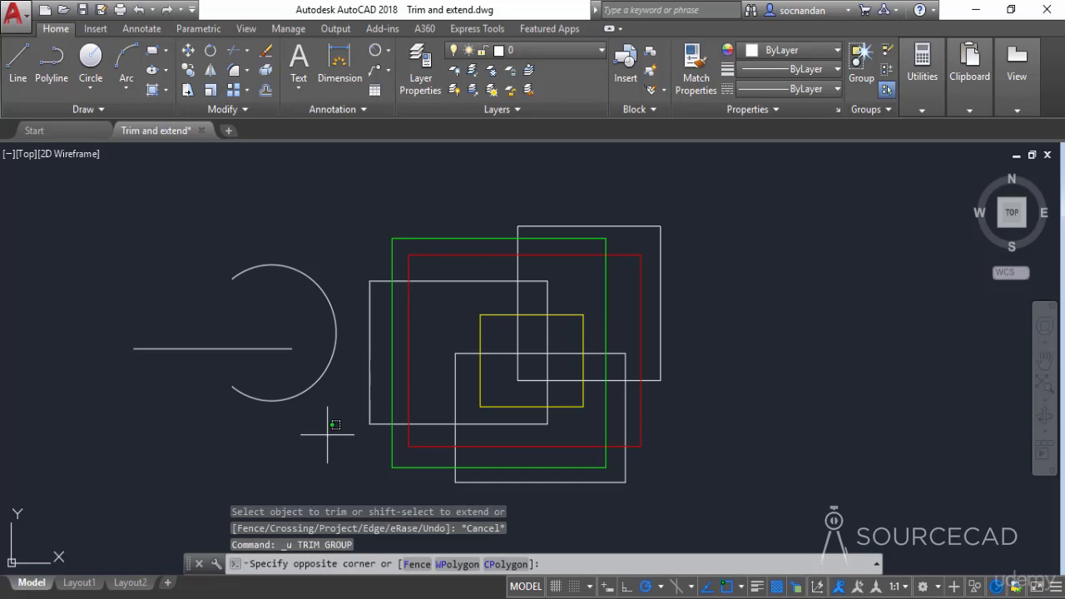
click(231, 278)
right_click(215, 219)
click(287, 318)
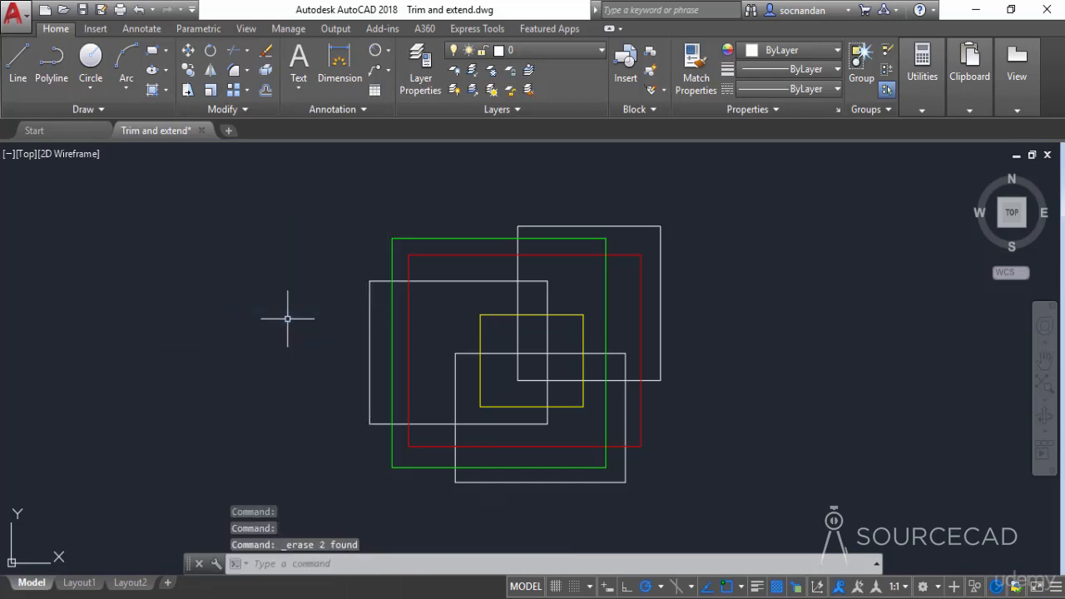